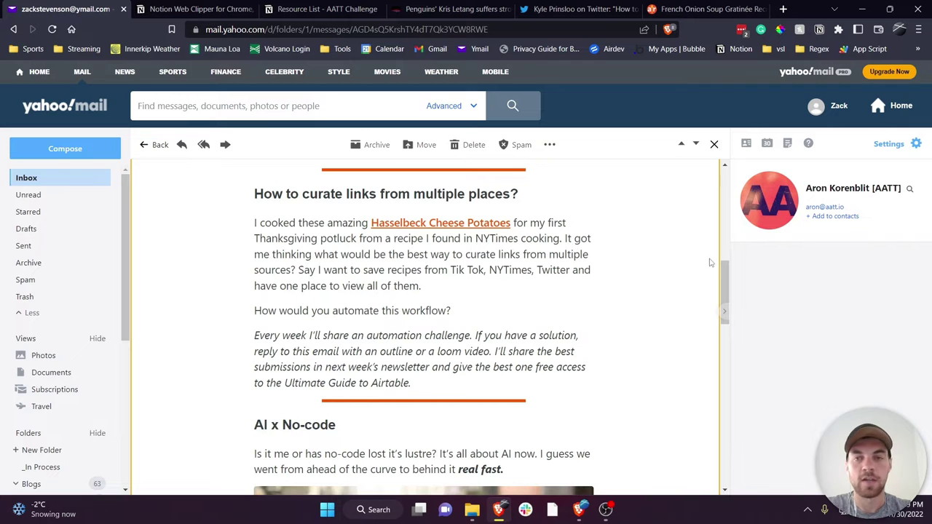
# - Read the newsletter's challenge on curating links from multiple places, and open the Notion Web Clipper page
pyautogui.moveTo(725, 280); pyautogui.dragTo(720, 249)
pyautogui.scroll(-2, 719, 249)
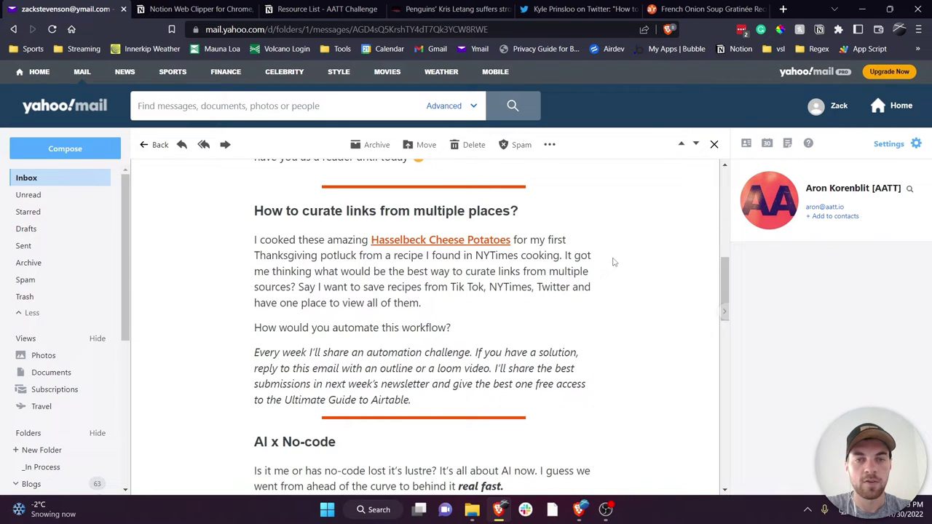
pyautogui.scroll(-1, 298, 226)
pyautogui.scroll(1, 292, 212)
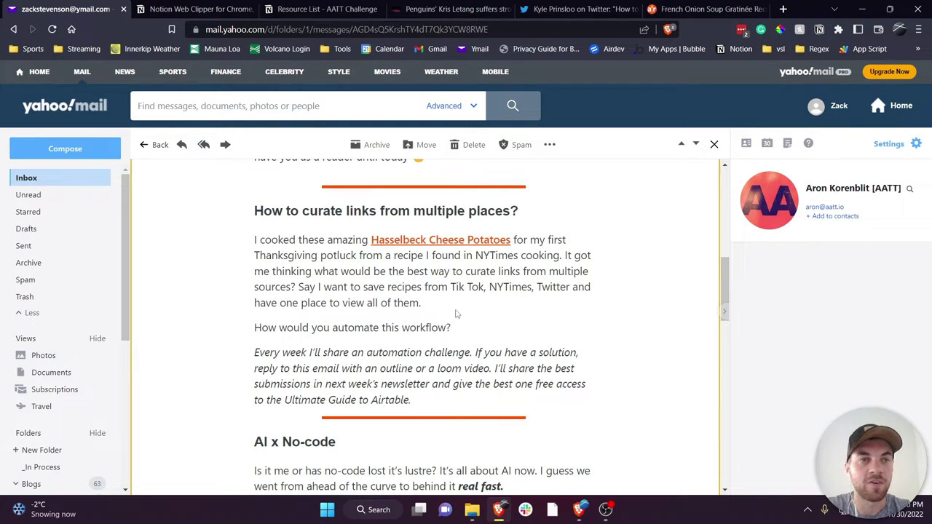
pyautogui.click(166, 10)
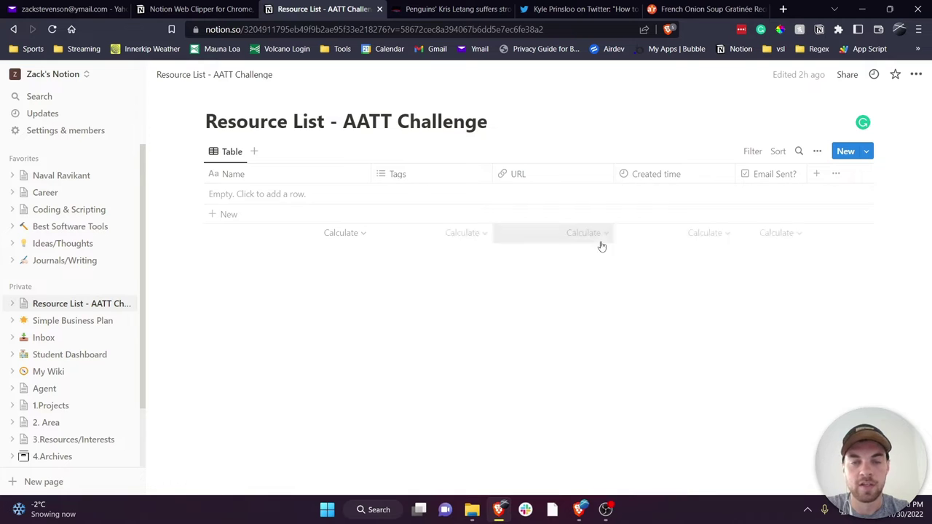
# - Clip the Sportsnet article on the Penguins player's stroke into the Resource List - AATT Challenge database with the Notion Web Clipper
pyautogui.click(444, 9)
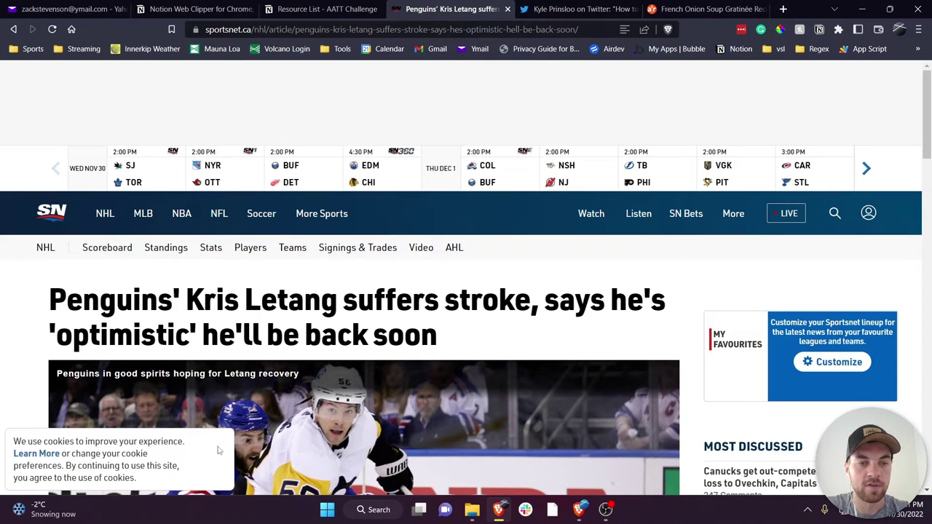
pyautogui.scroll(-2, 277, 241)
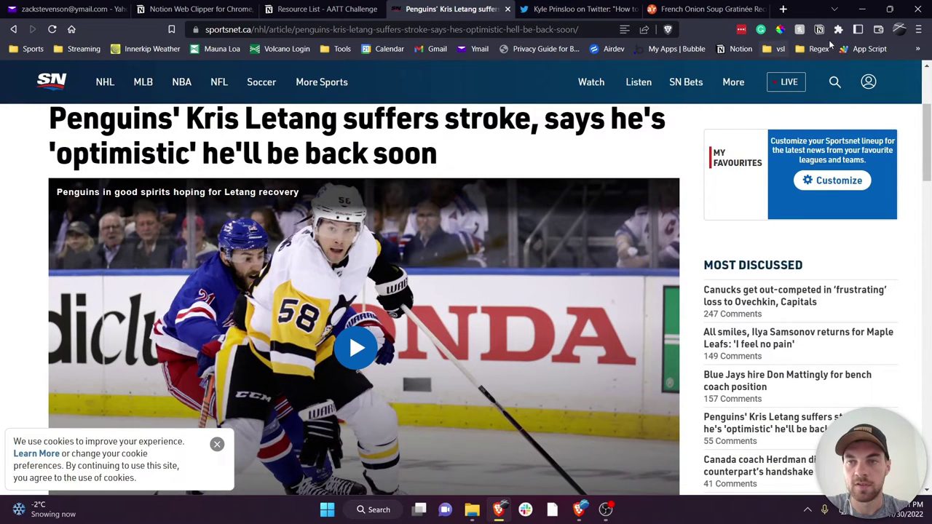
pyautogui.click(819, 29)
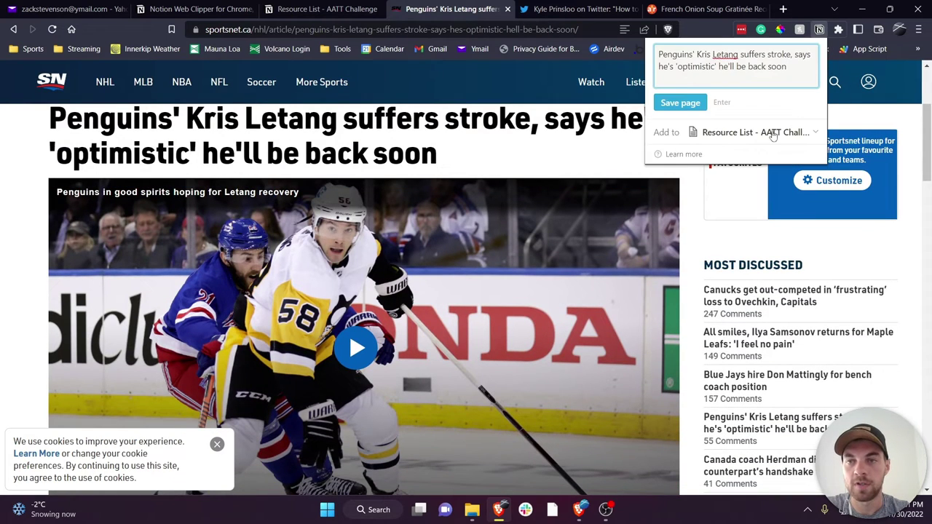
pyautogui.click(750, 138)
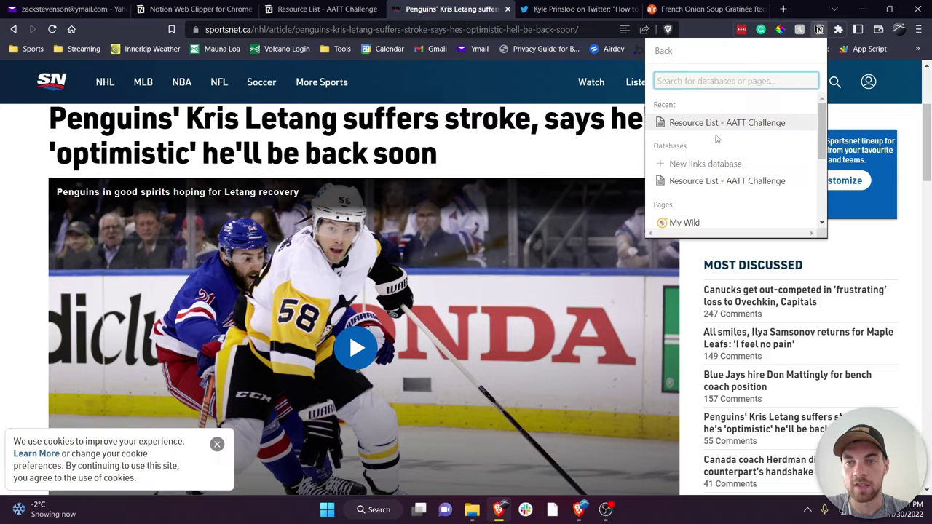
pyautogui.click(719, 138)
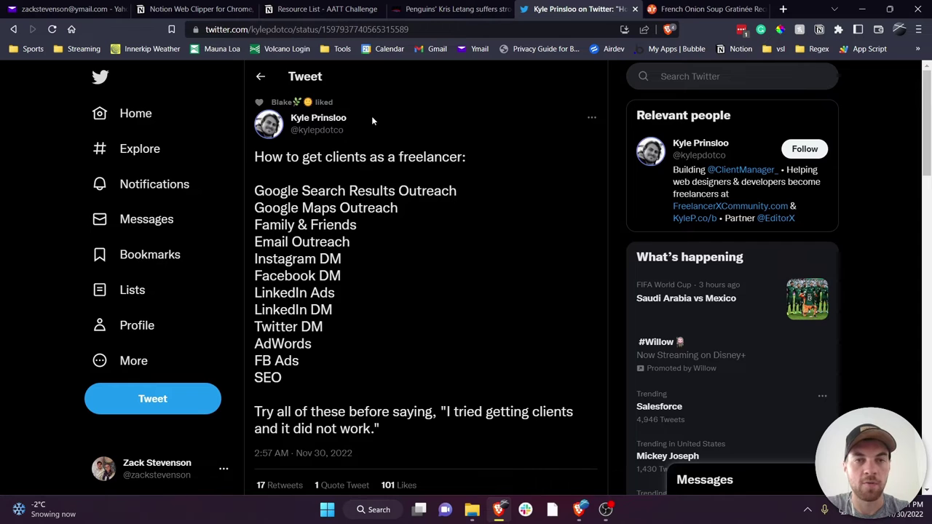
# - Clip the tweet on getting freelance clients and the French Onion Soup Gratinée recipe into the Resource List - AATT Challenge database
pyautogui.click(819, 29)
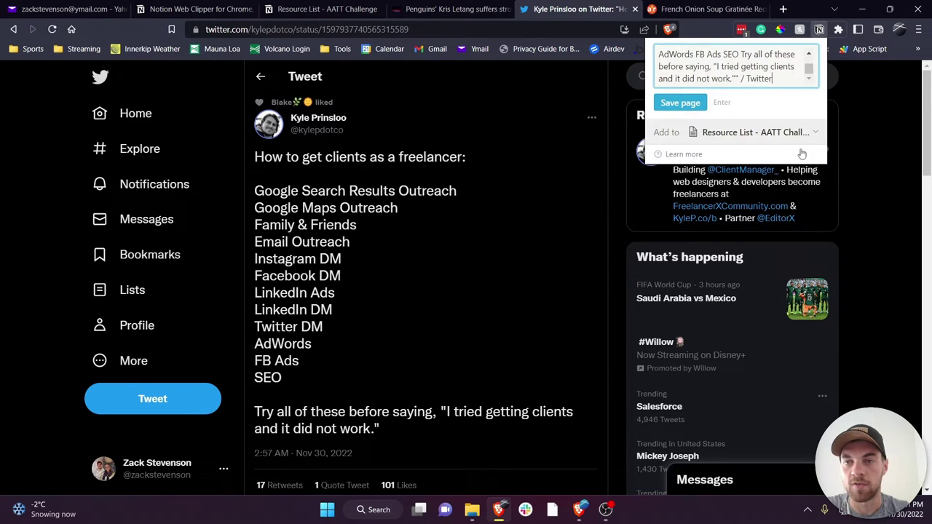
pyautogui.click(679, 101)
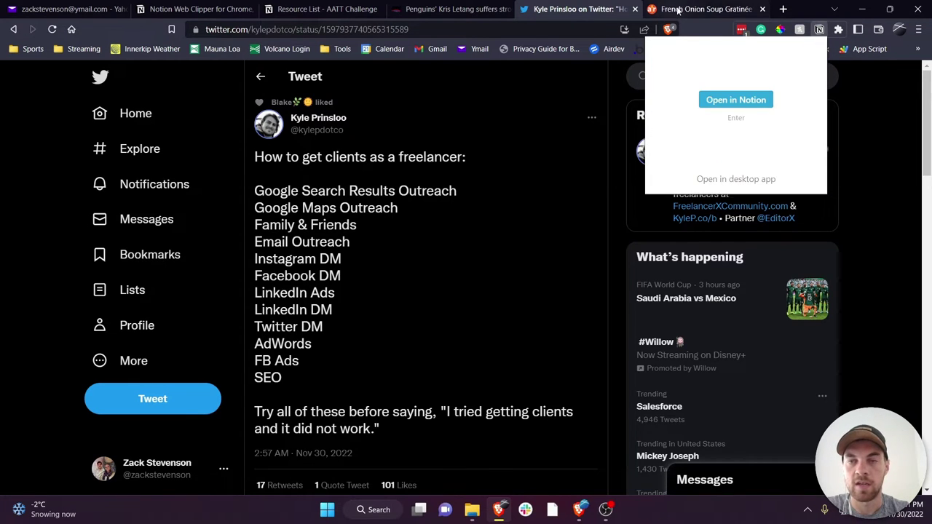
pyautogui.hotkey('ctrl', 'Tab')
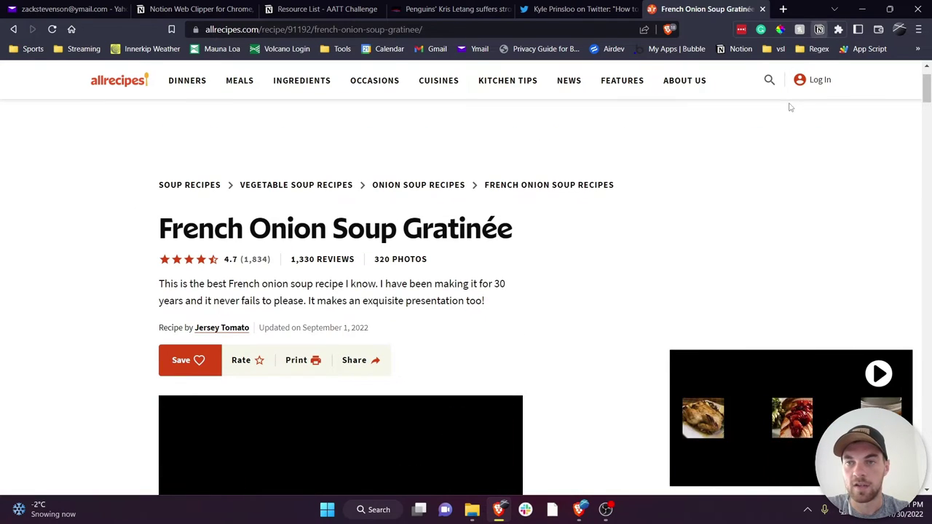
pyautogui.hotkey('alt', 'shift', 'n')
pyautogui.click(678, 101)
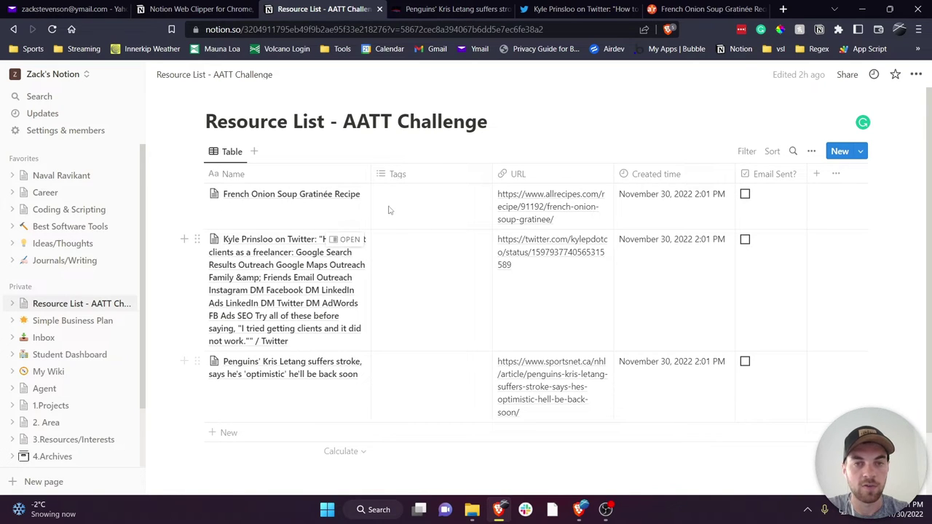
# - In the resource list, tag the Penguins article as Read Later and the freelancer tweet as Resource
pyautogui.click(405, 365)
pyautogui.click(429, 418)
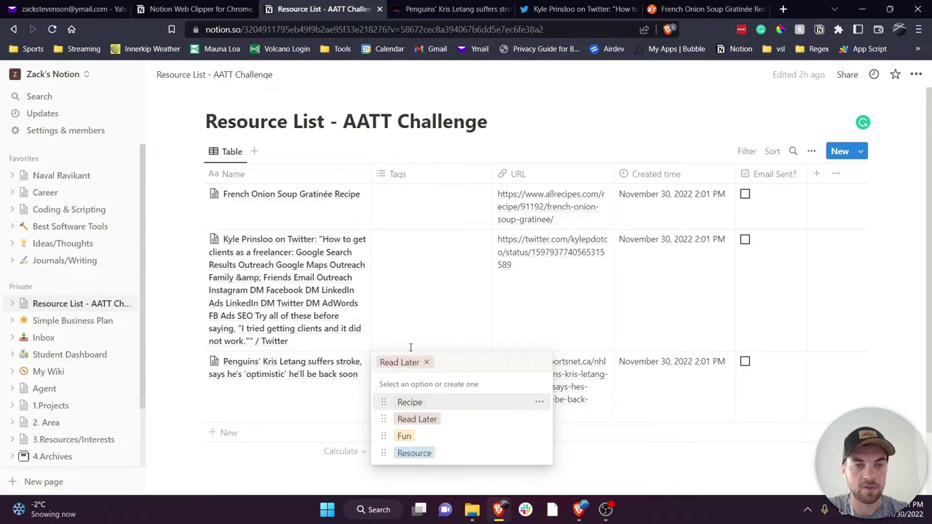
pyautogui.click(422, 262)
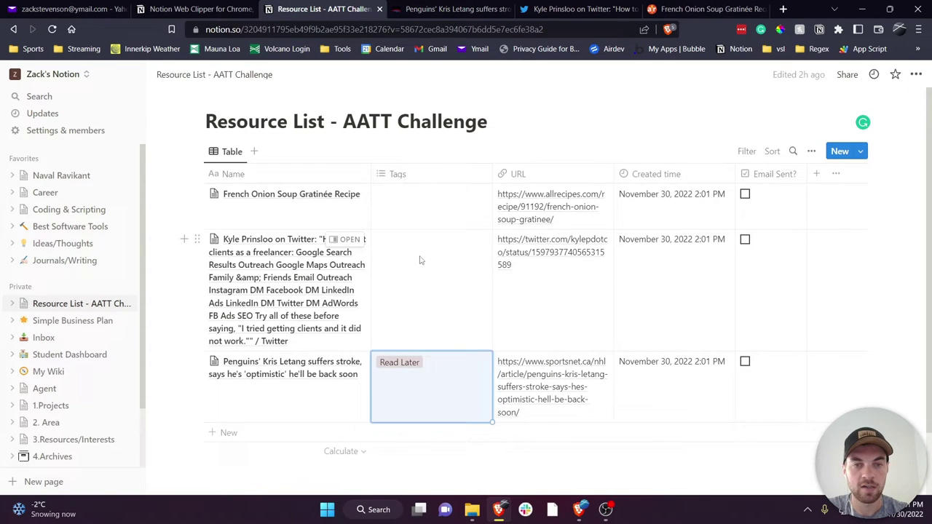
pyautogui.click(416, 261)
pyautogui.click(414, 332)
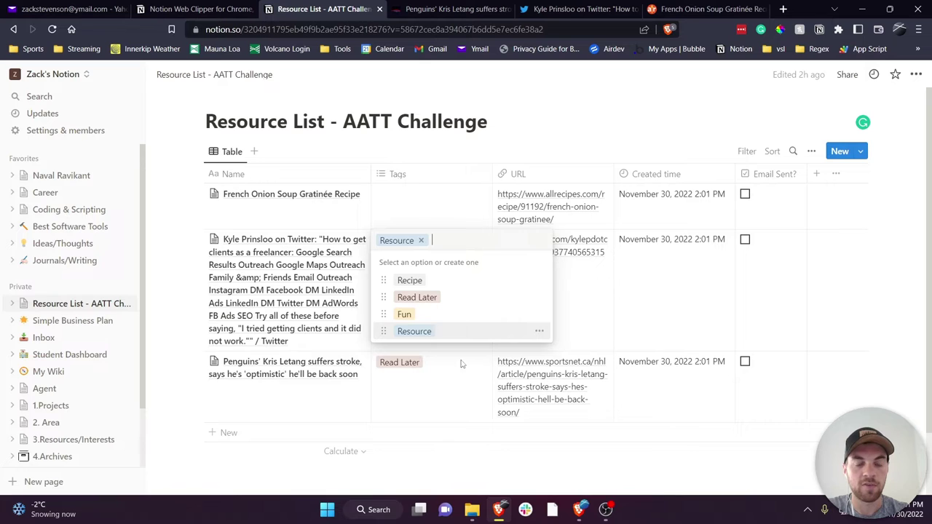
# - Tag the French Onion Soup Gratinée entry as Recipe
pyautogui.click(402, 219)
pyautogui.click(420, 219)
pyautogui.click(420, 241)
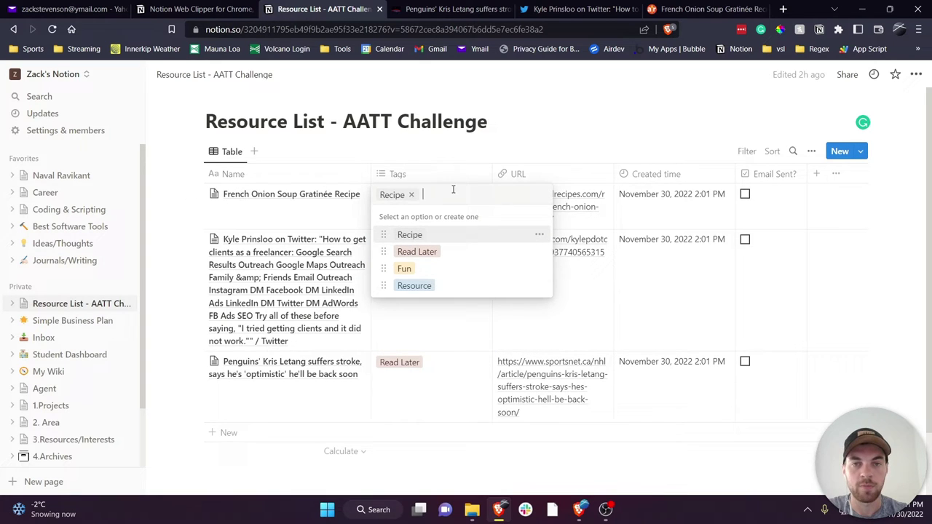
pyautogui.click(509, 129)
pyautogui.click(388, 151)
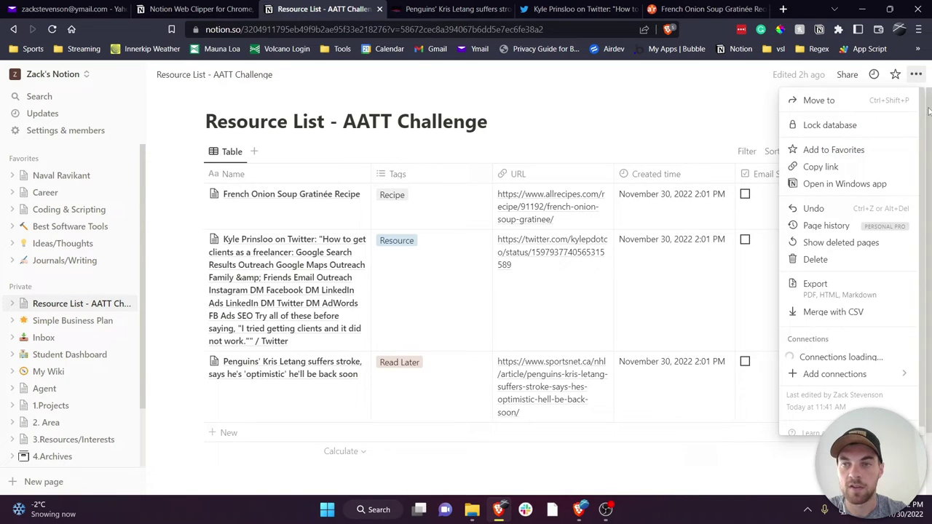
# - Go from the database's connection settings to the developer integrations page and show only internal integrations
pyautogui.moveTo(808, 355)
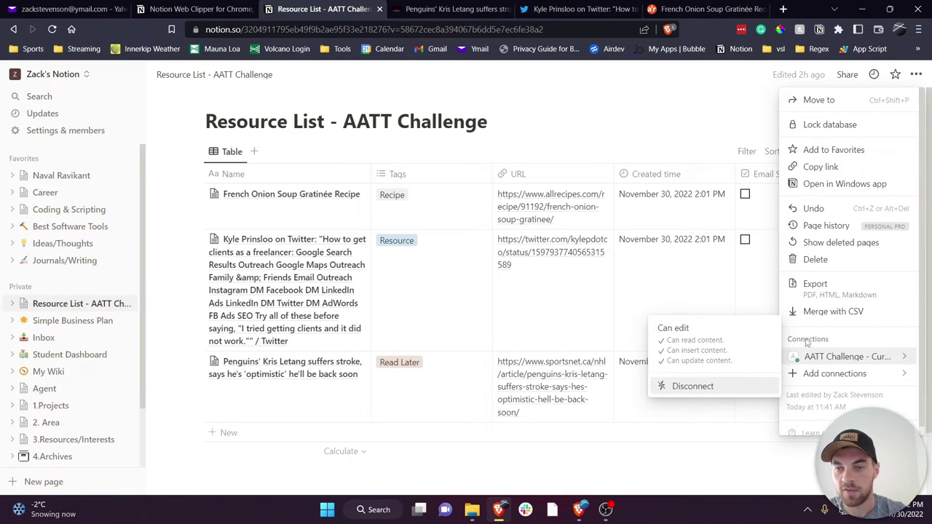
pyautogui.moveTo(823, 375)
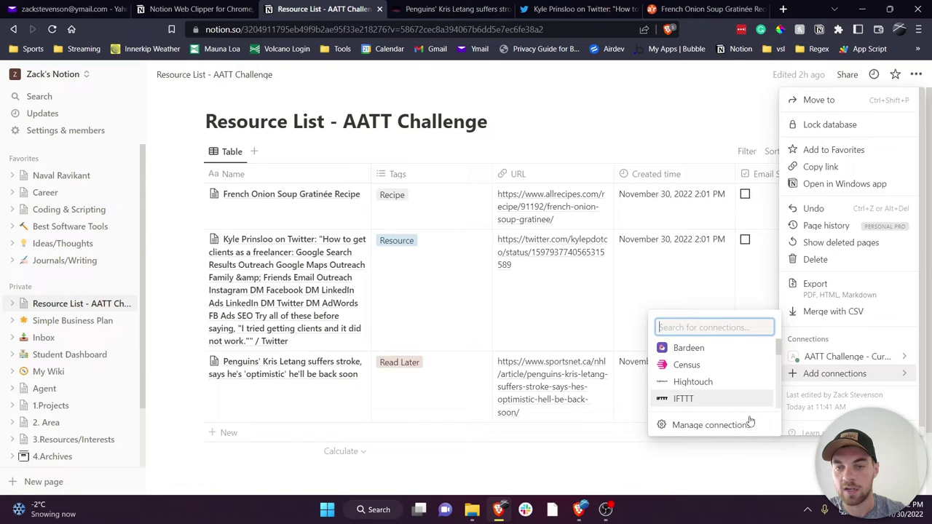
pyautogui.click(743, 426)
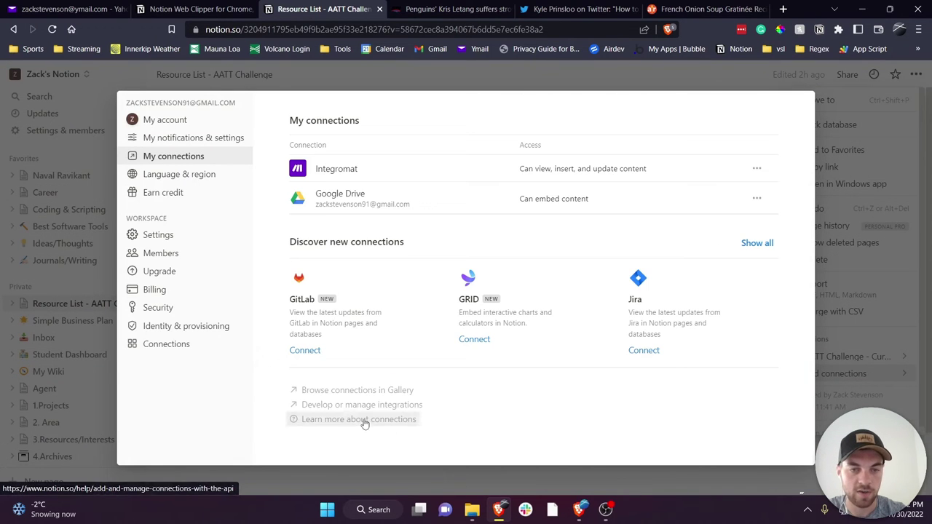
pyautogui.click(360, 410)
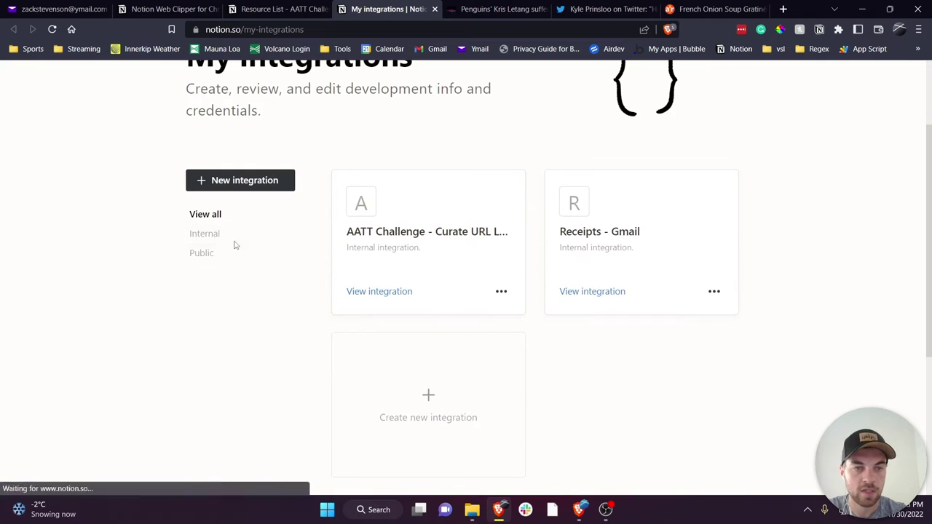
pyautogui.click(223, 241)
pyautogui.scroll(-2, 528, 254)
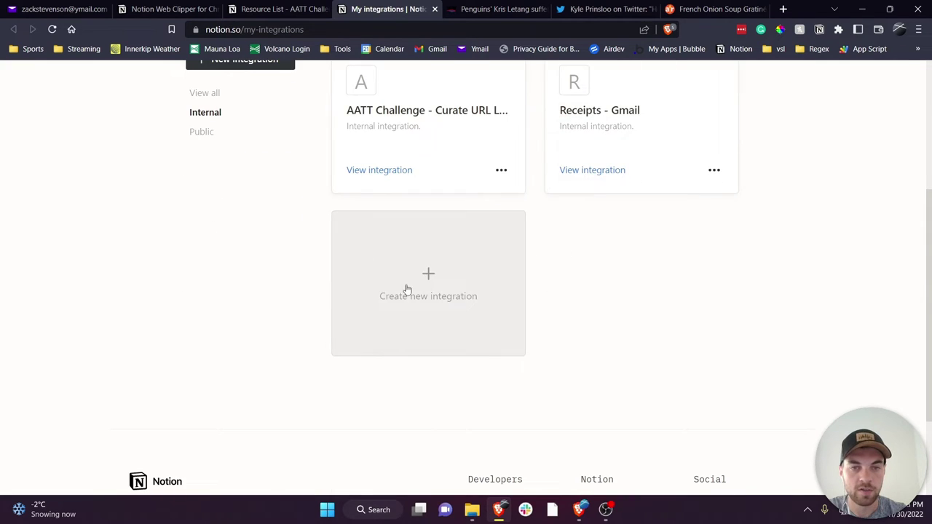
pyautogui.click(426, 272)
pyautogui.scroll(-2, 452, 271)
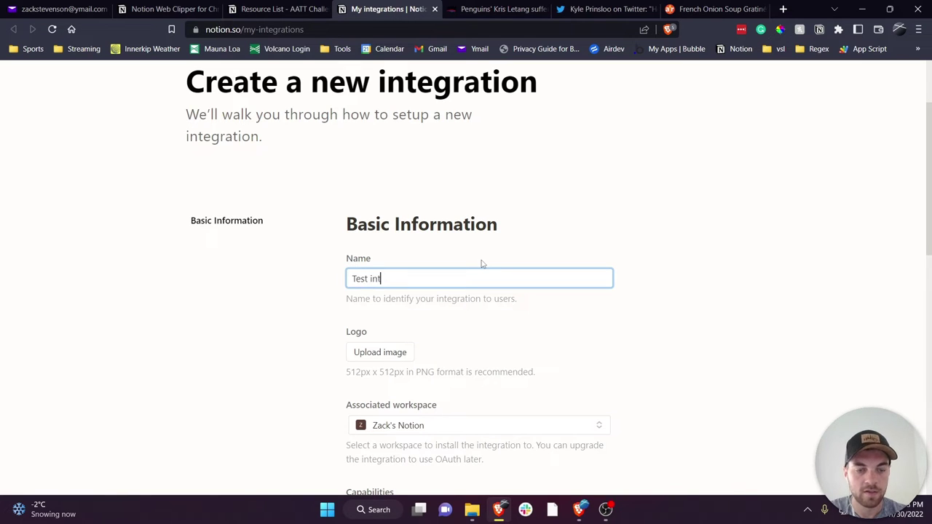
pyautogui.scroll(-3, 482, 264)
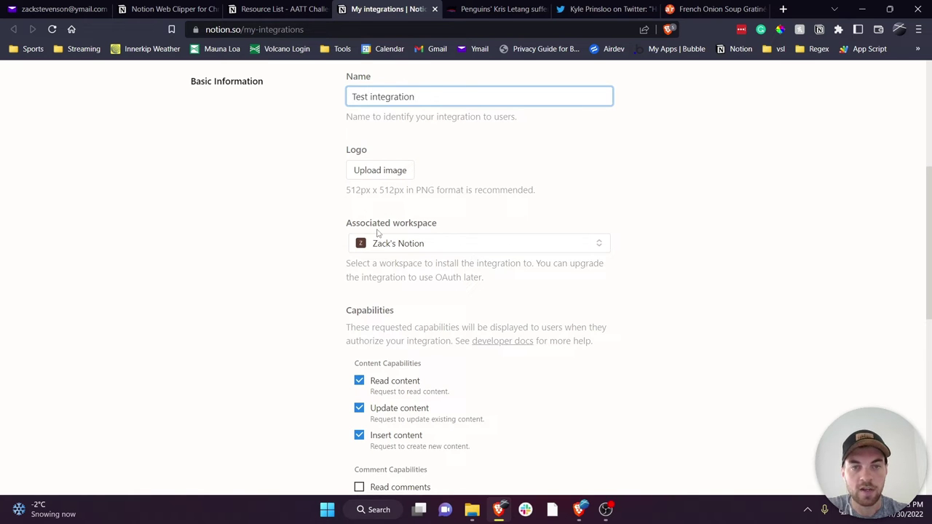
pyautogui.scroll(-2, 415, 232)
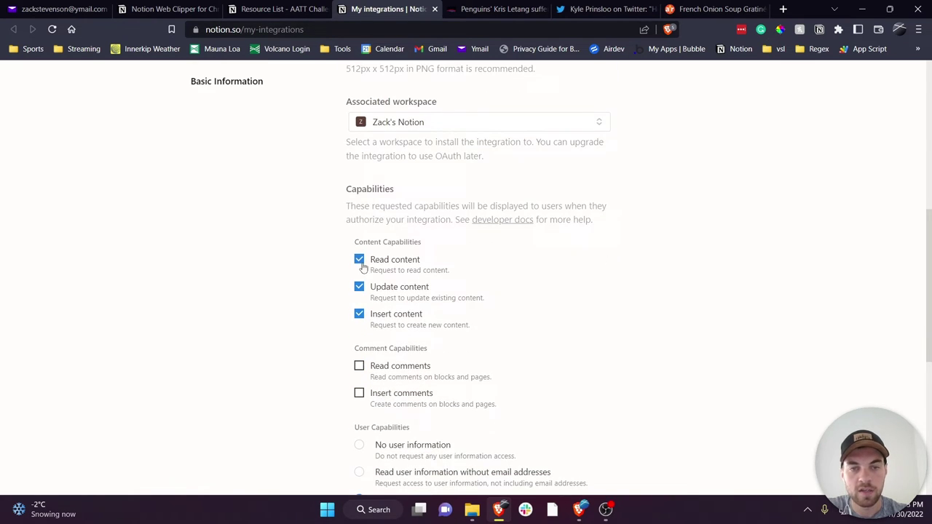
pyautogui.scroll(-4, 381, 248)
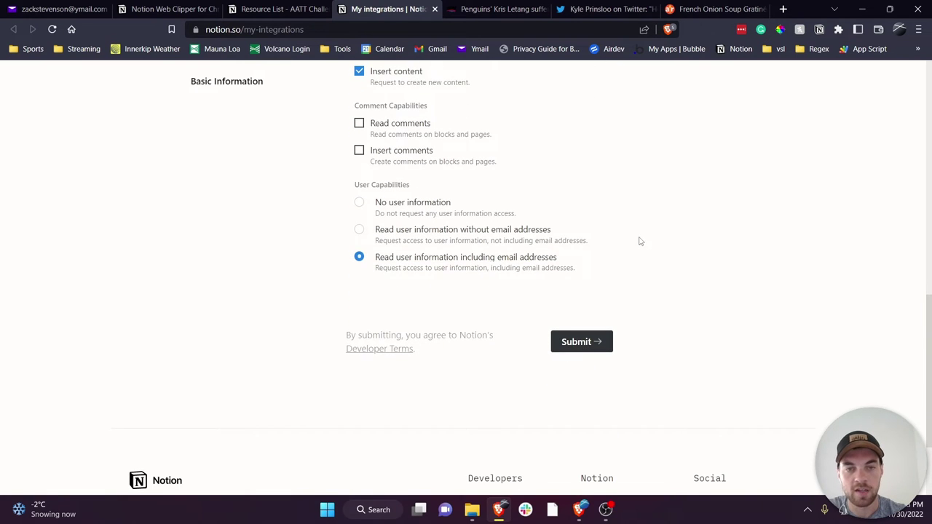
pyautogui.scroll(10, 639, 244)
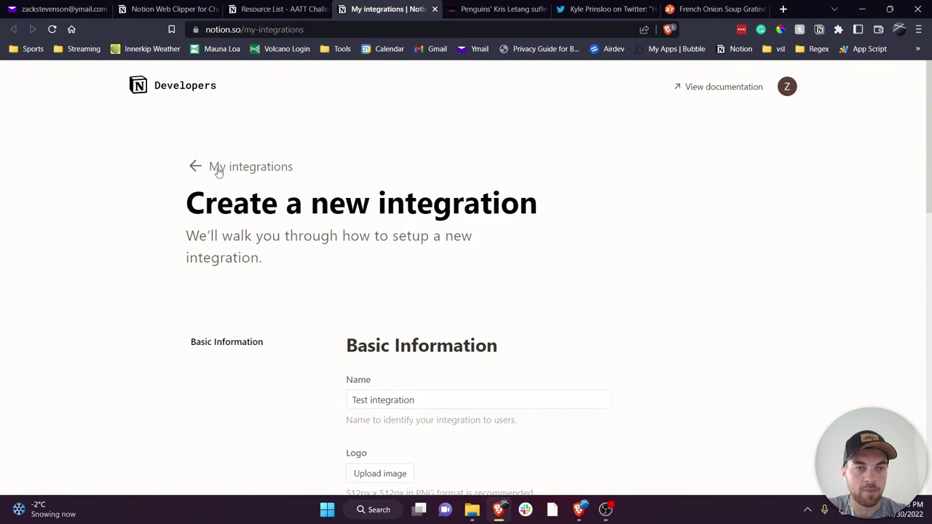
pyautogui.click(218, 172)
# - Open the AATT Challenge - Curate URL List integration and review its token section, integration type and capabilities
pyautogui.scroll(-3, 503, 180)
pyautogui.click(432, 178)
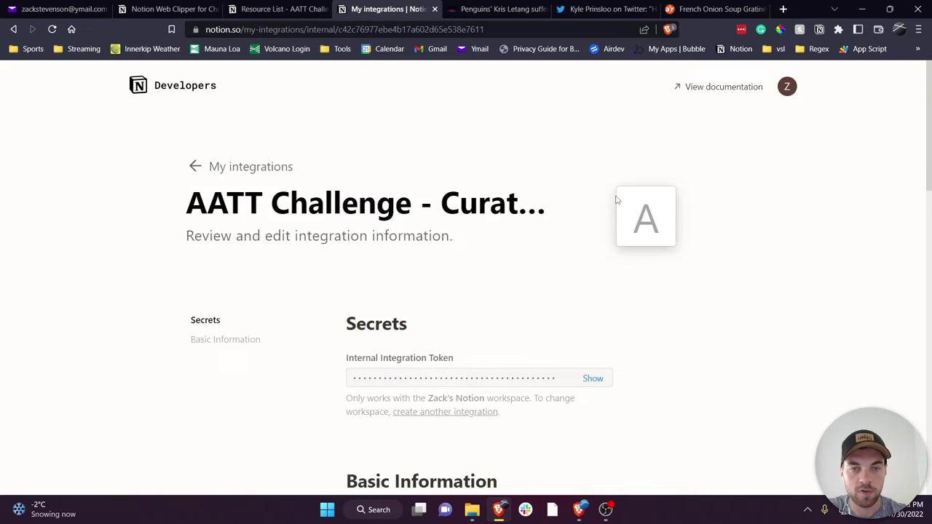
pyautogui.scroll(-3, 619, 199)
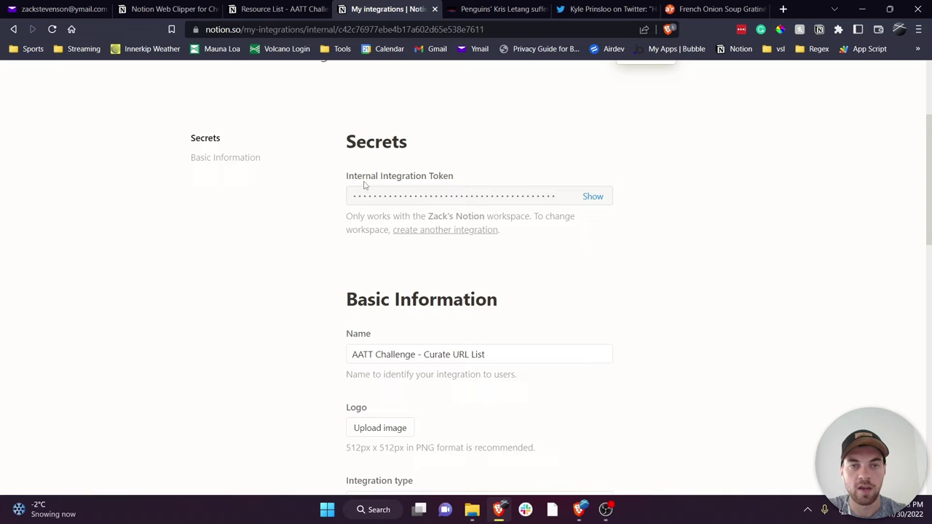
pyautogui.scroll(-1, 524, 129)
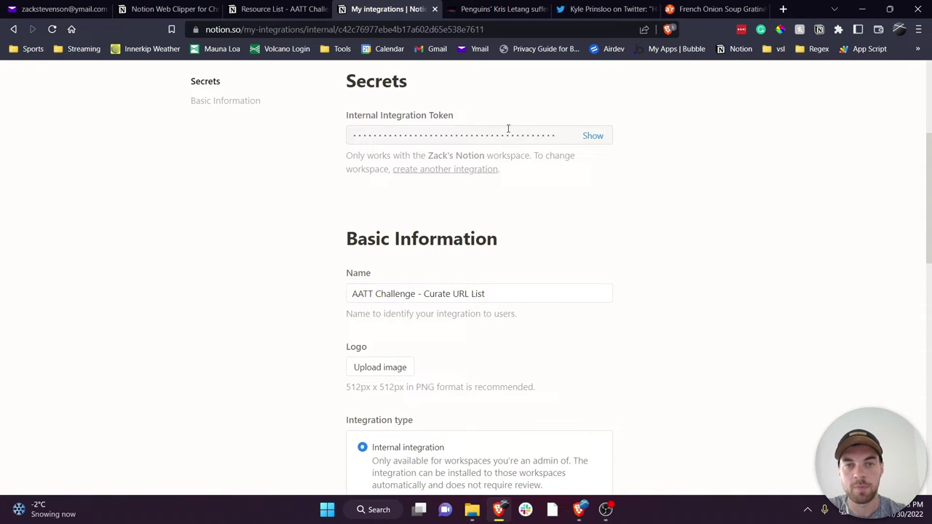
pyautogui.scroll(-2, 546, 121)
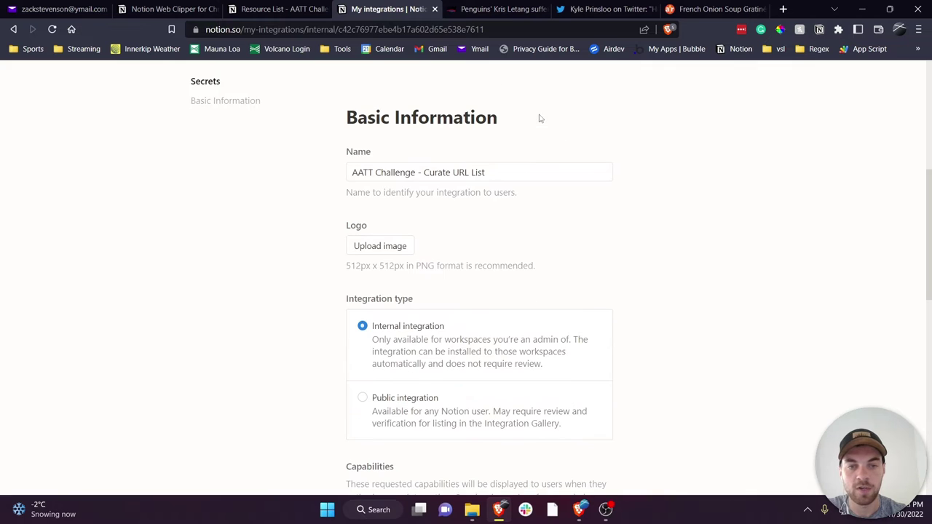
pyautogui.scroll(-3, 660, 190)
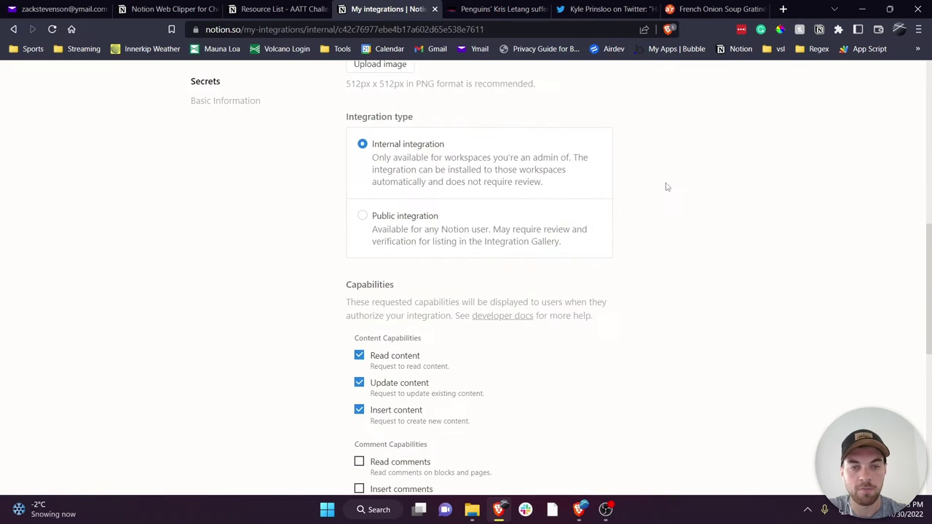
pyautogui.scroll(3, 659, 175)
# - Switch to Make and examine the module chain of the Integration Notion, Email scenario
pyautogui.hotkey('alt', 'Tab')
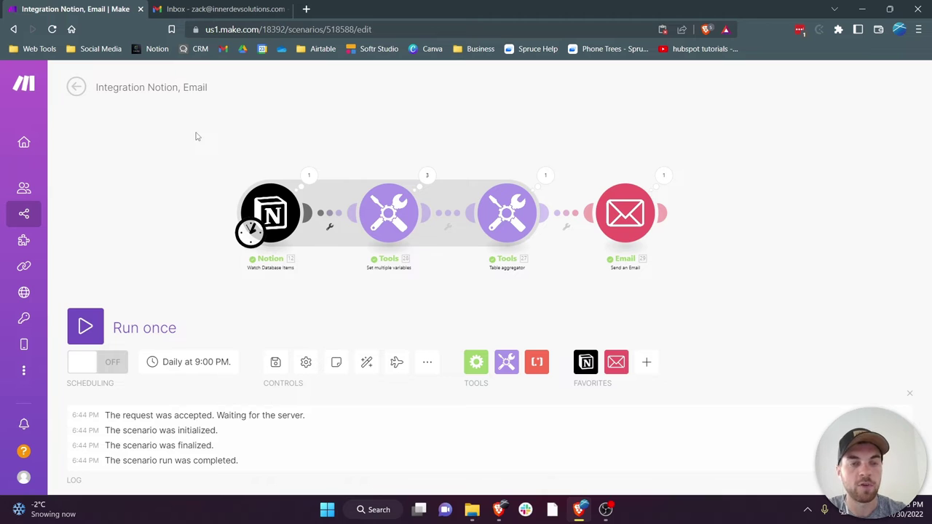
pyautogui.moveTo(173, 161); pyautogui.dragTo(250, 151)
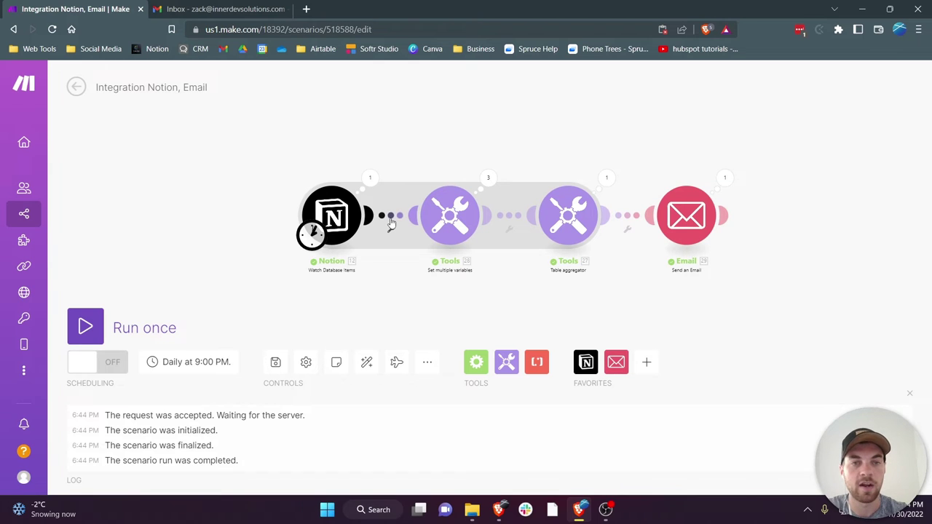
pyautogui.moveTo(349, 146); pyautogui.dragTo(346, 134)
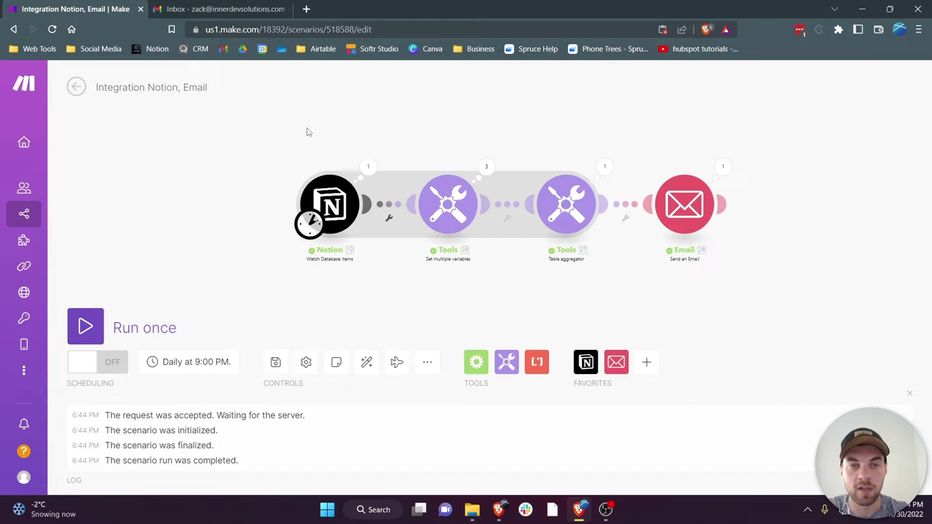
# - Open the Notion Watch Database Items module's settings and review its connection, watch option, database ID and limit
pyautogui.click(332, 196)
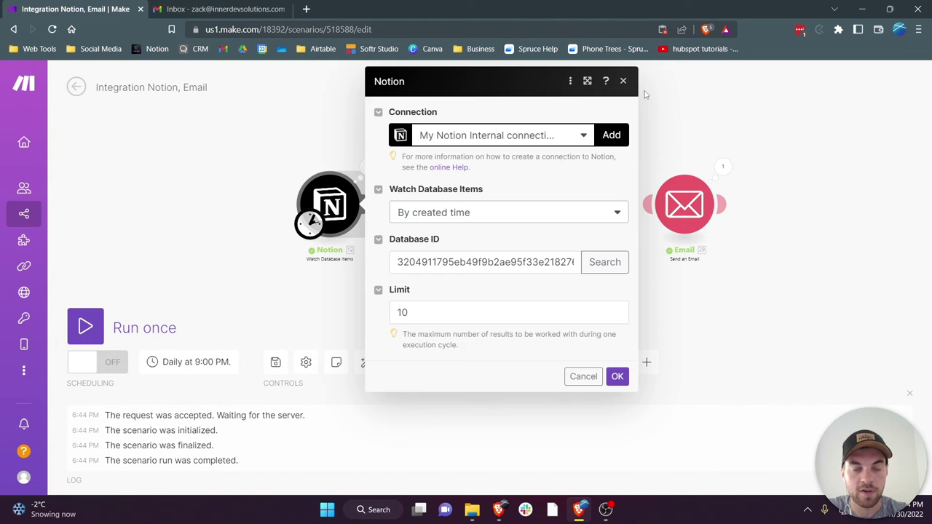
pyautogui.click(624, 82)
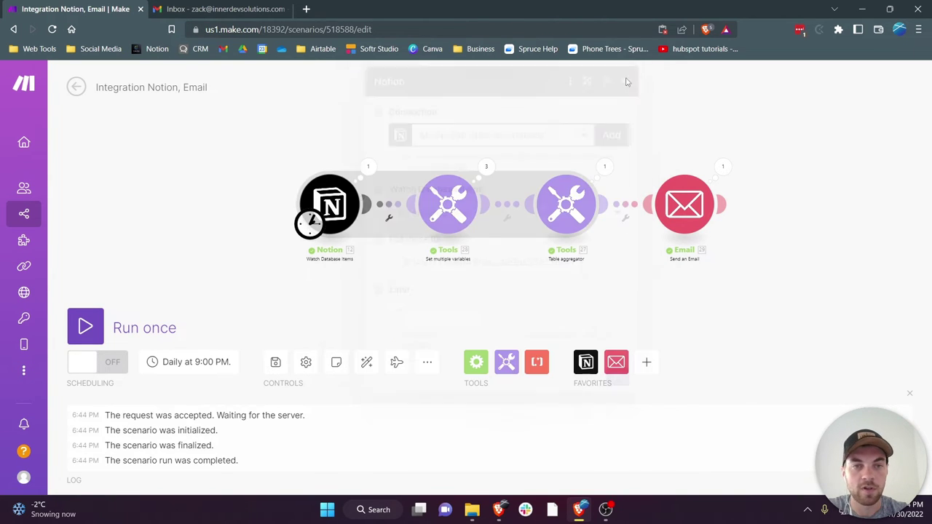
pyautogui.moveTo(182, 191); pyautogui.dragTo(218, 180)
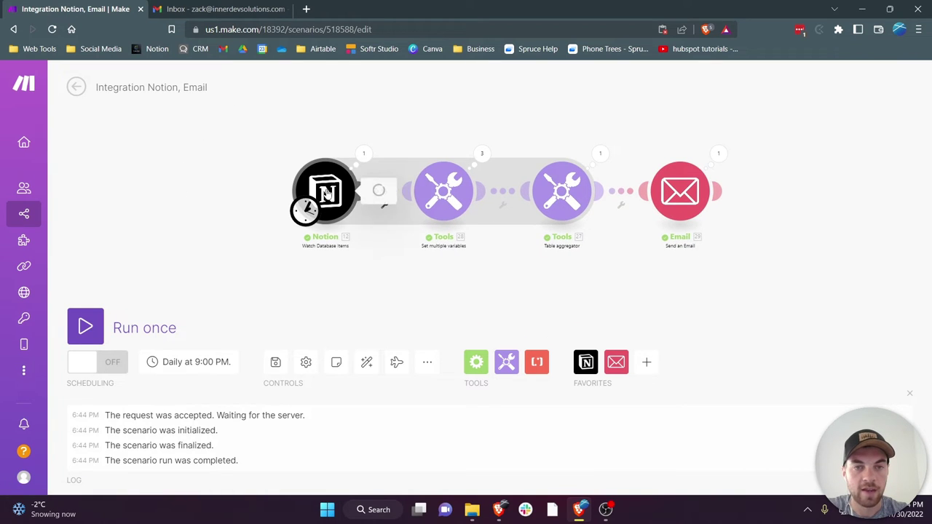
pyautogui.click(341, 191)
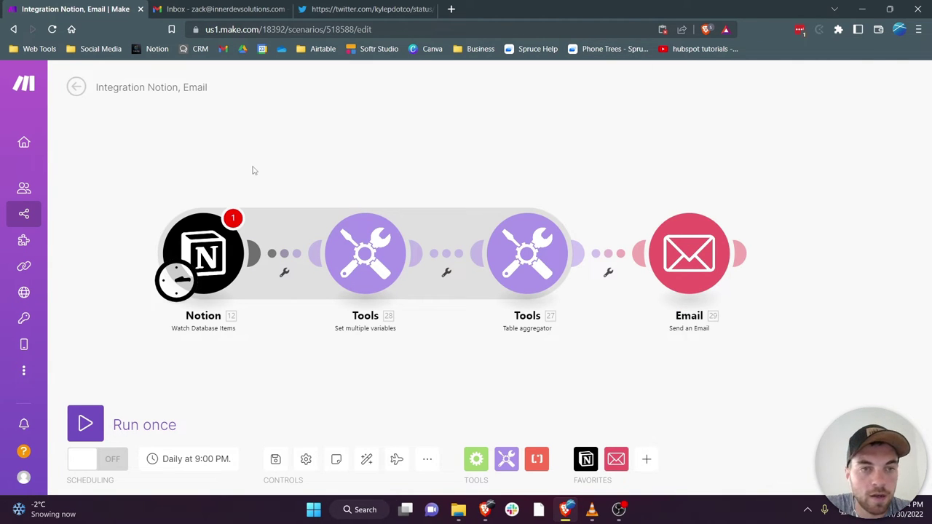
# - Open the Notion module's empty connection settings and check the integrations page and Resource List database in Notion before returning to Make
pyautogui.click(221, 246)
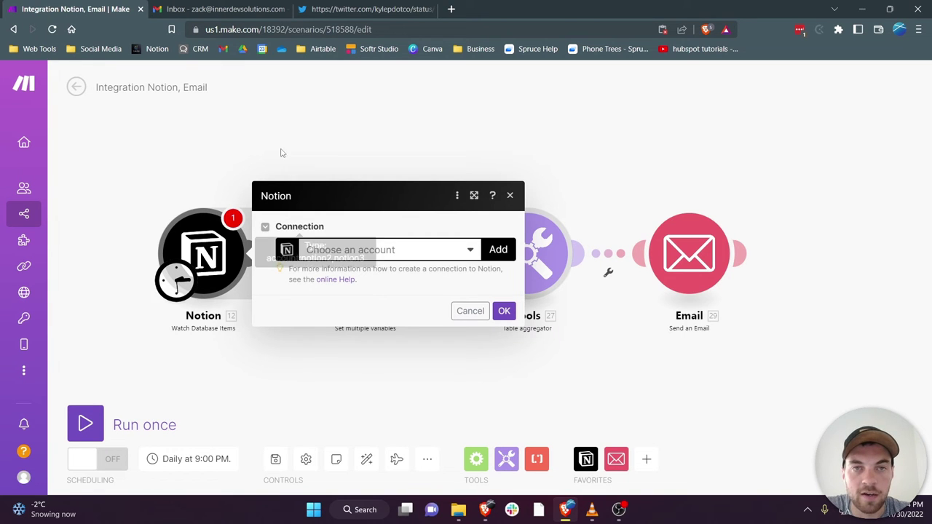
pyautogui.hotkey('alt', 'Tab')
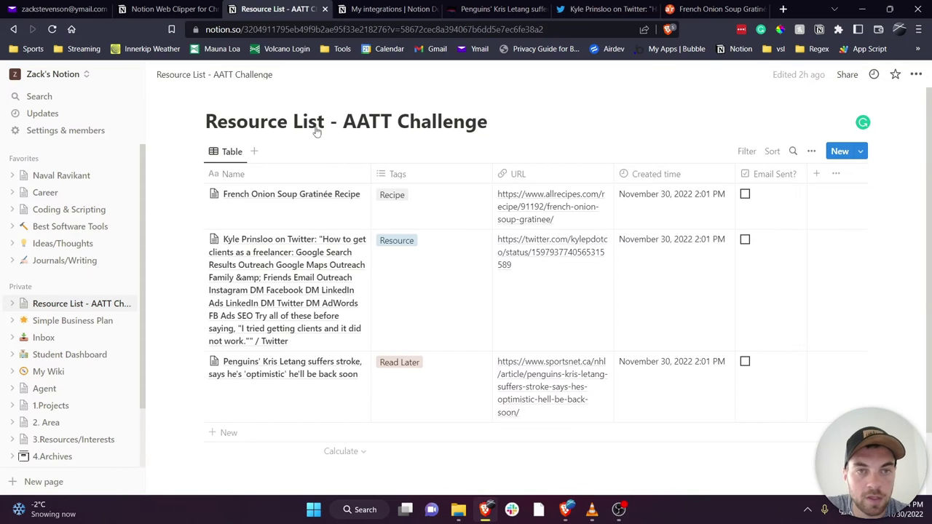
pyautogui.click(386, 9)
pyautogui.click(284, 9)
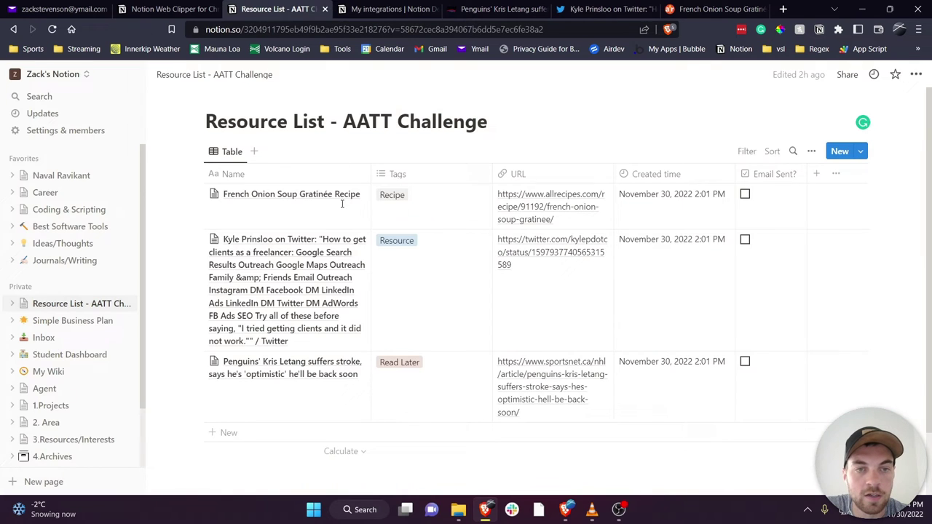
pyautogui.hotkey('alt', 'Tab')
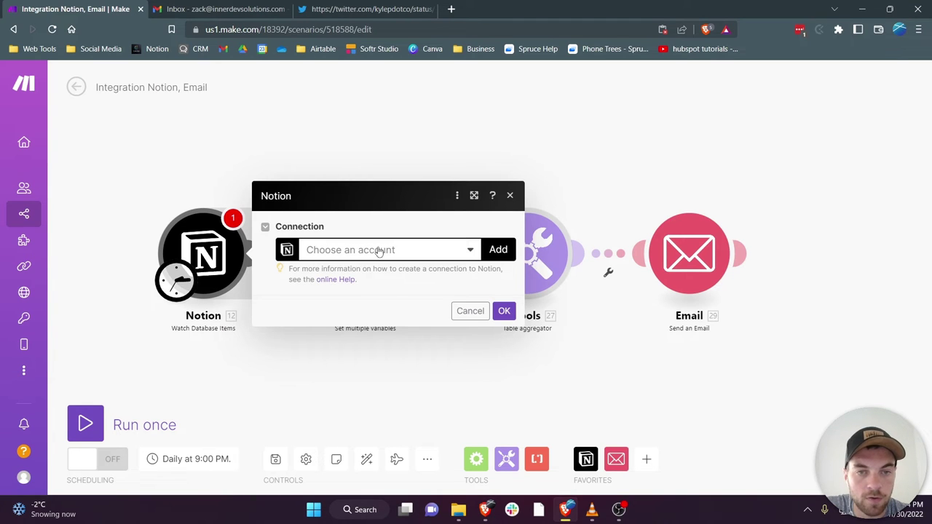
# - Create a Notion Internal connection named My Notion Internal connection, paste the internal integration token, and save it
pyautogui.click(499, 253)
pyautogui.click(610, 255)
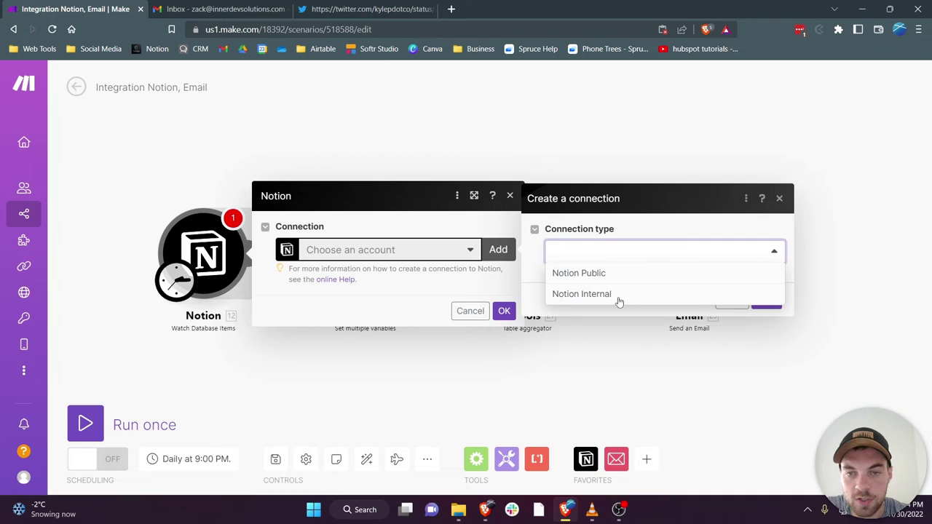
pyautogui.click(581, 294)
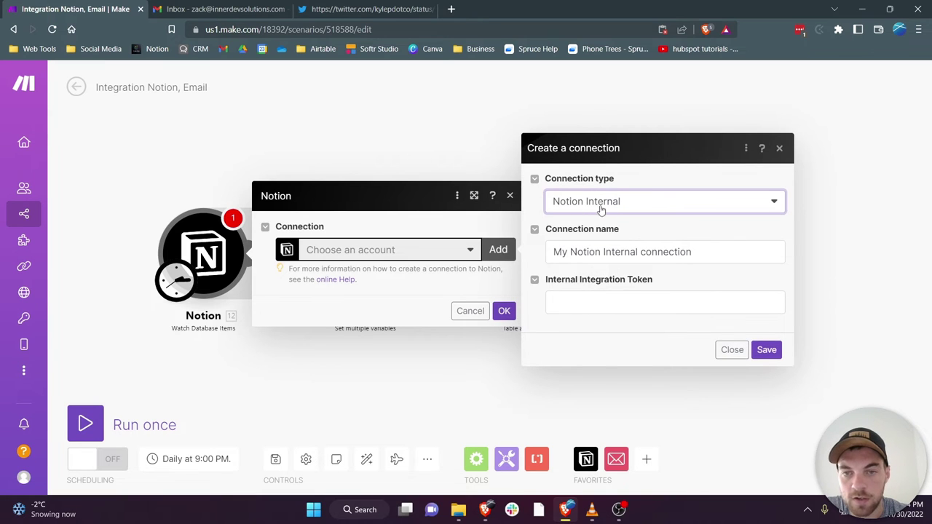
pyautogui.tripleClick(688, 252)
pyautogui.click(592, 304)
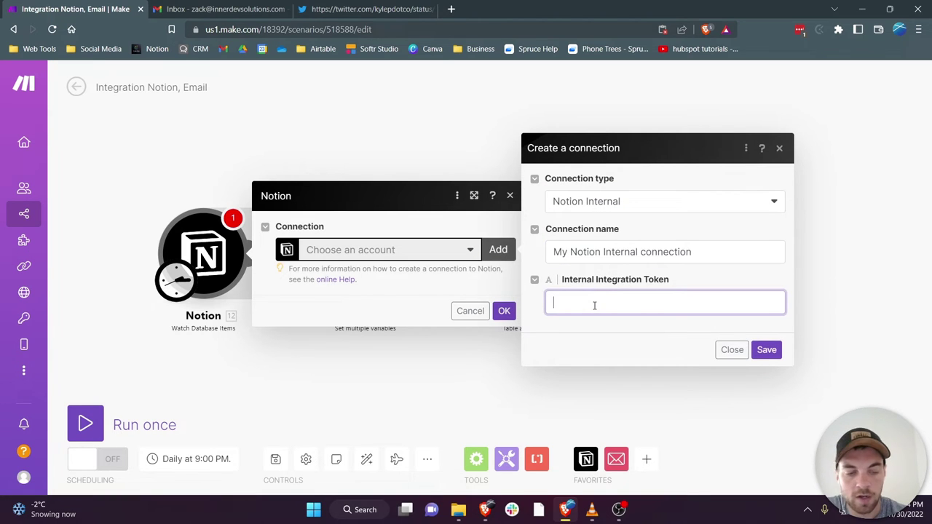
pyautogui.hotkey('ctrl', 'v')
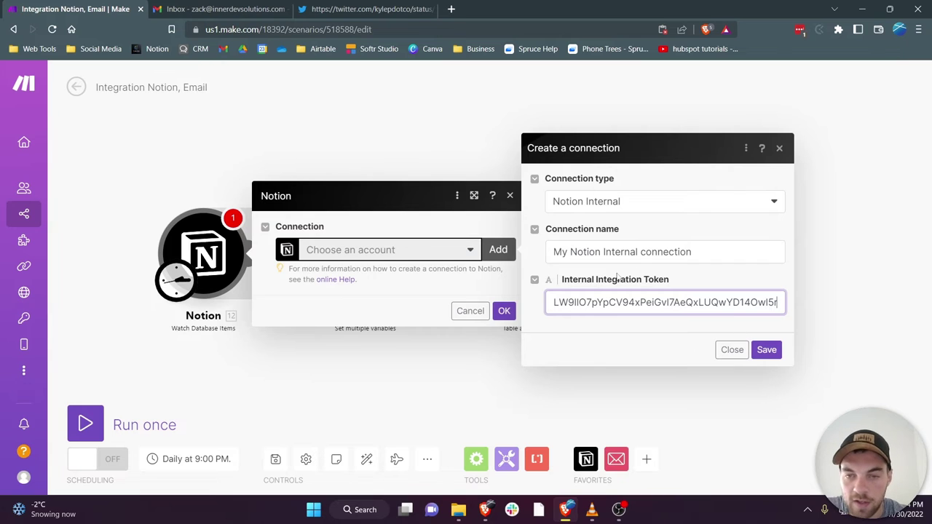
pyautogui.click(764, 350)
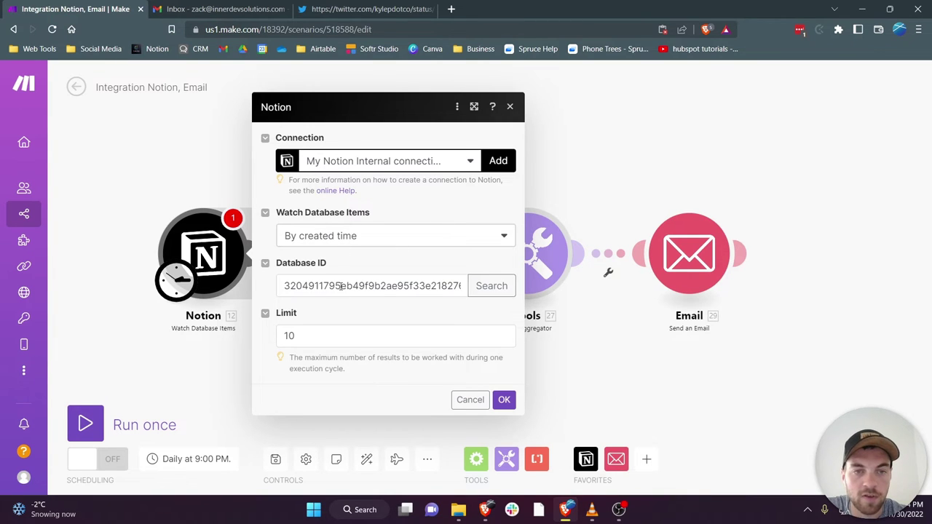
# - Accept the Notion module's database settings and set it to start watching items from now on
pyautogui.click(287, 286)
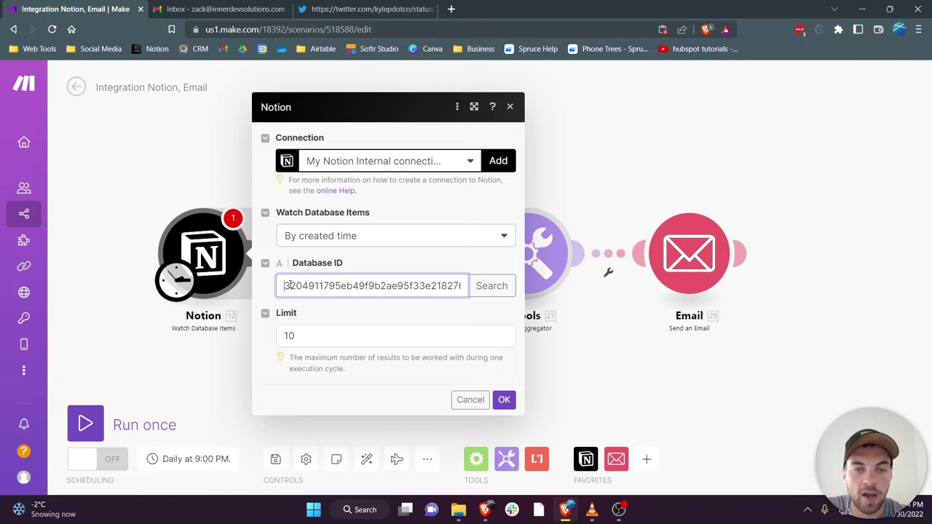
pyautogui.click(502, 399)
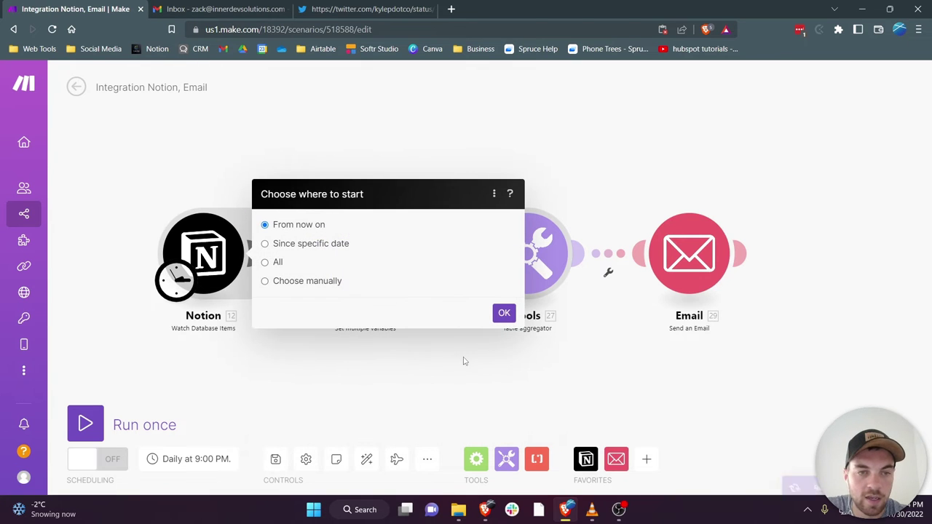
pyautogui.click(496, 314)
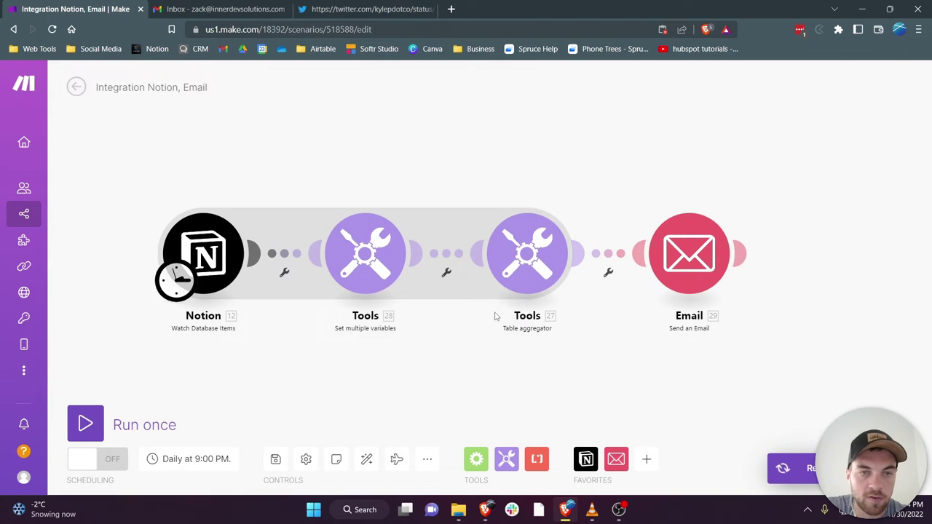
# - Open the trigger's schedule setting and confirm running the scenario every day at 21:00
pyautogui.scroll(2, 173, 273)
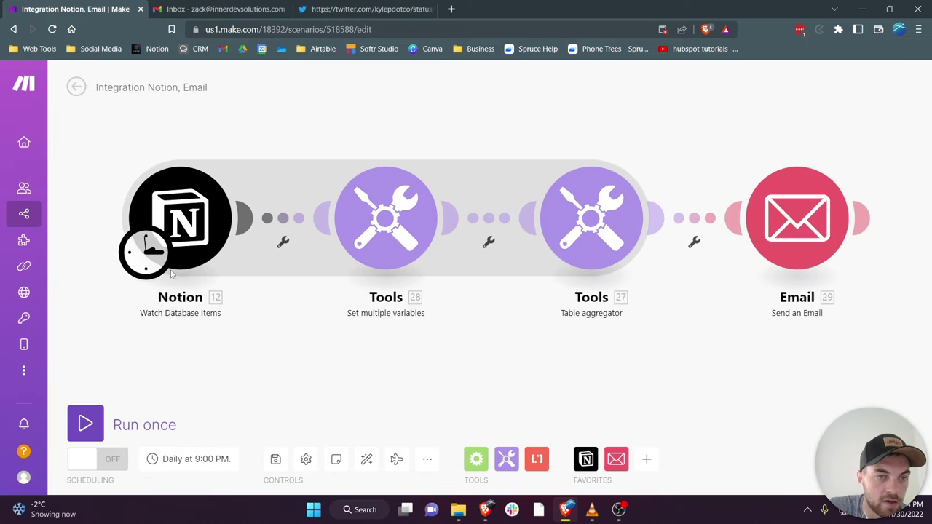
pyautogui.click(135, 256)
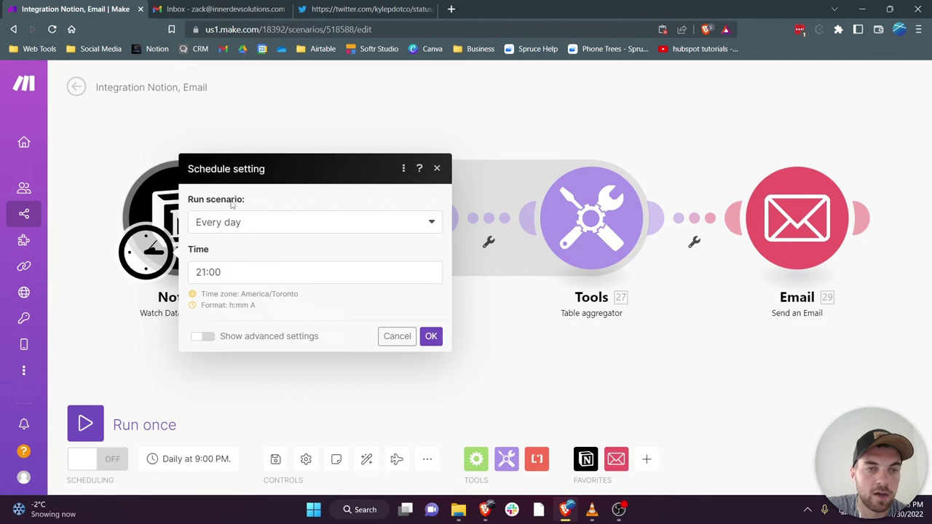
pyautogui.click(237, 230)
pyautogui.click(243, 285)
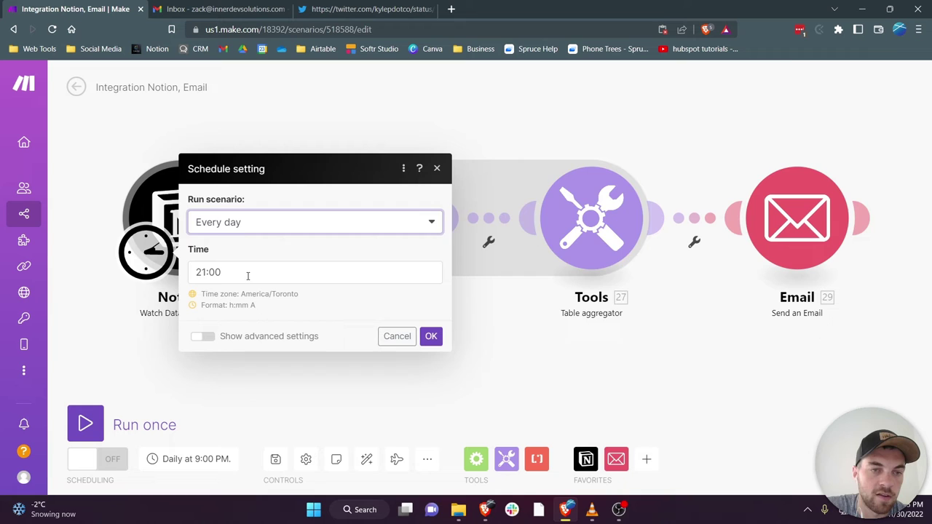
pyautogui.click(249, 276)
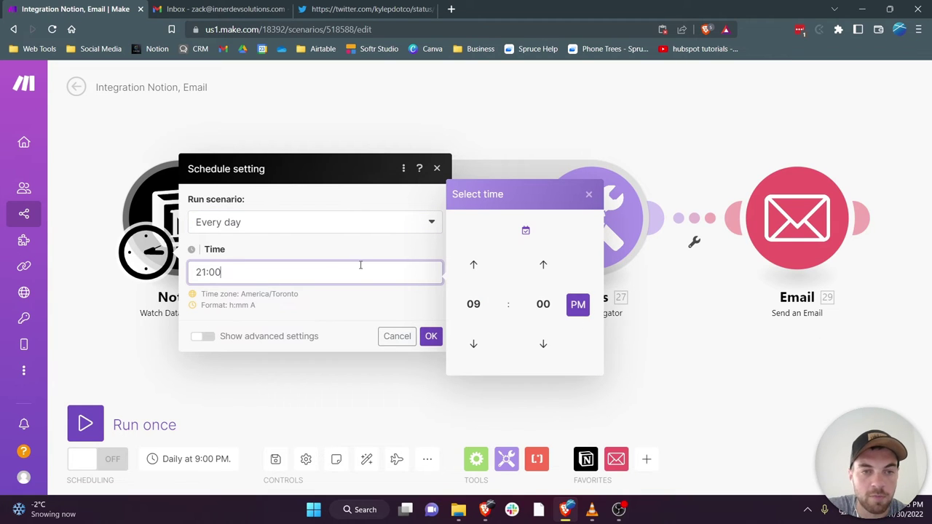
pyautogui.click(313, 249)
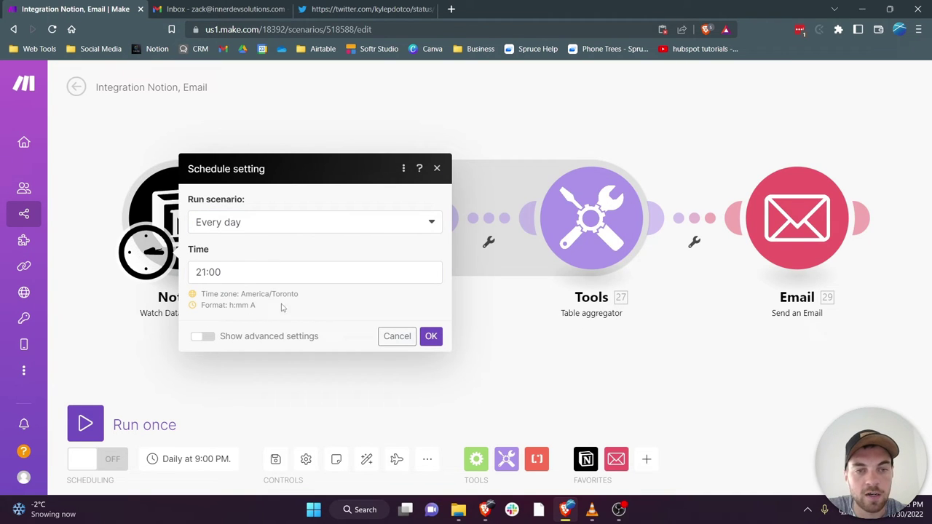
pyautogui.click(431, 336)
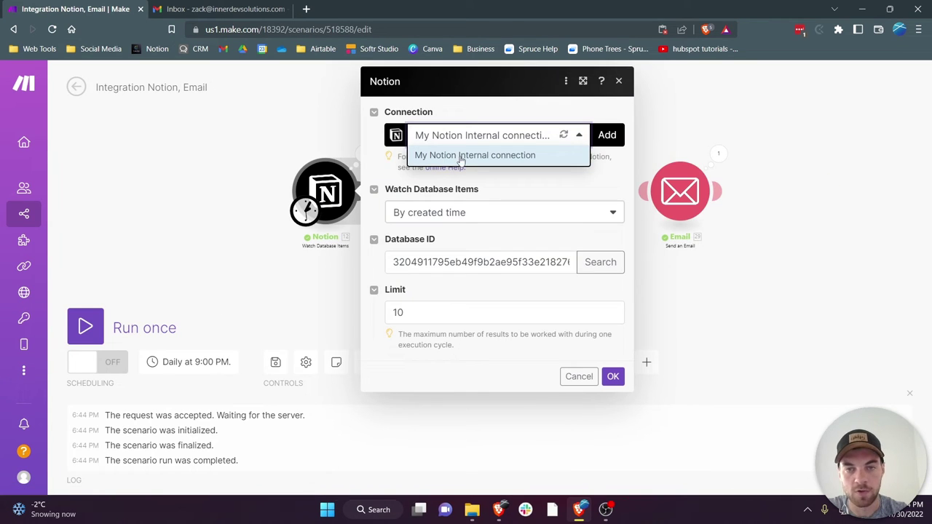
# - Choose My Notion Internal connection for the Notion module and select the whole Database ID value
pyautogui.click(461, 156)
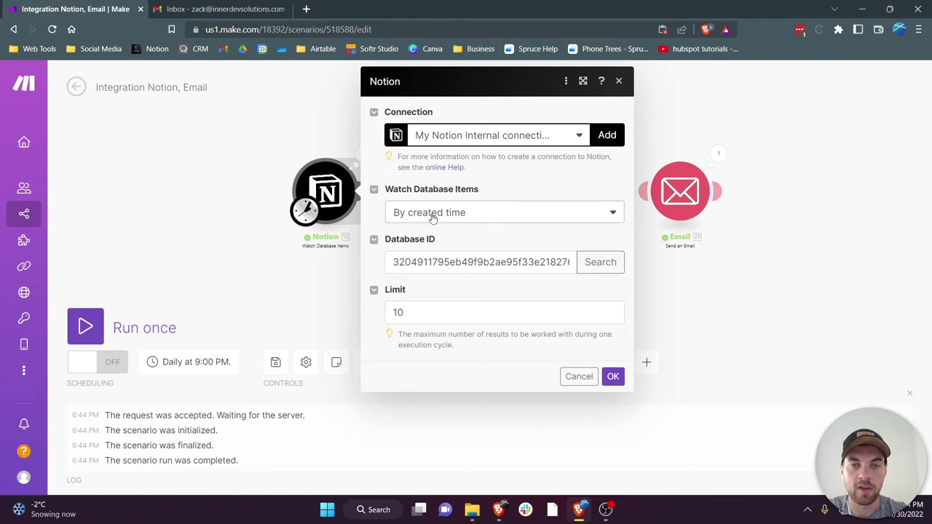
pyautogui.click(406, 262)
pyautogui.moveTo(396, 264); pyautogui.dragTo(597, 262)
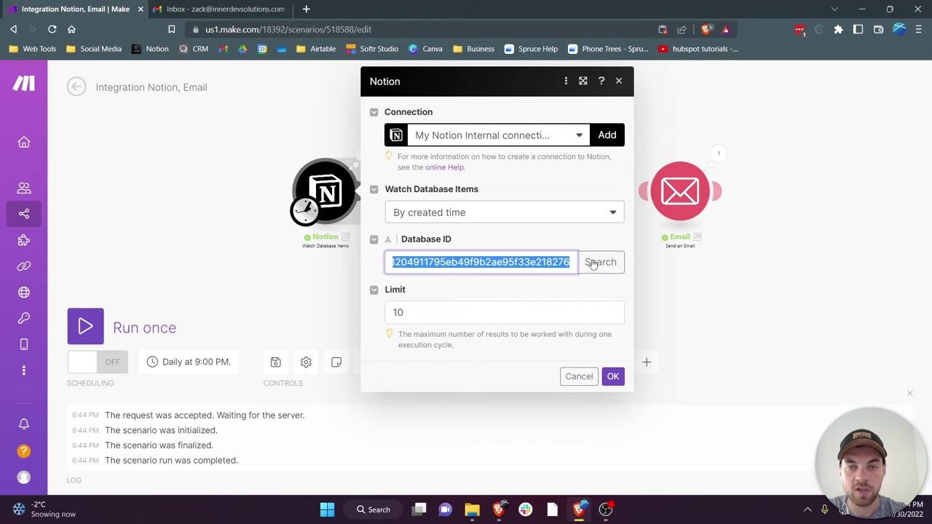
# - Switch to the Resource List - AATT Challenge database in Notion and close its connections dialog and page options
pyautogui.hotkey('alt', 'Tab')
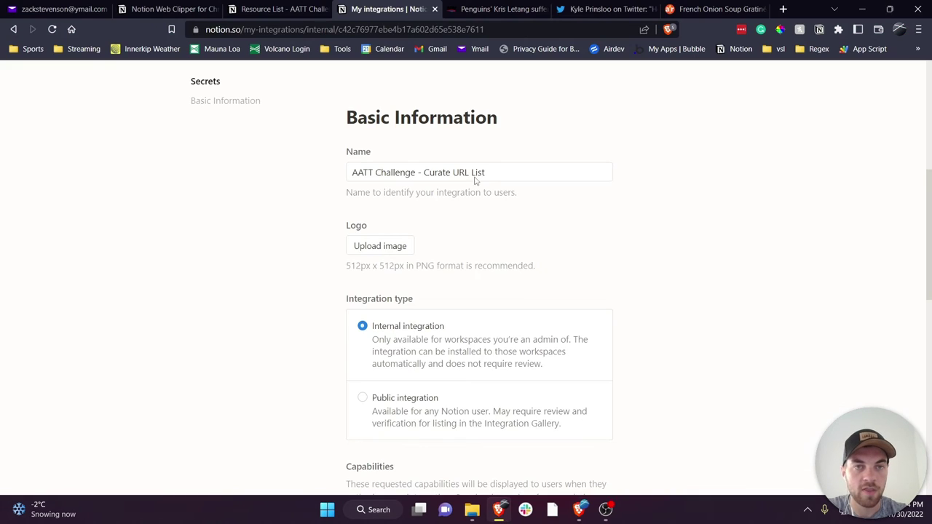
pyautogui.click(288, 8)
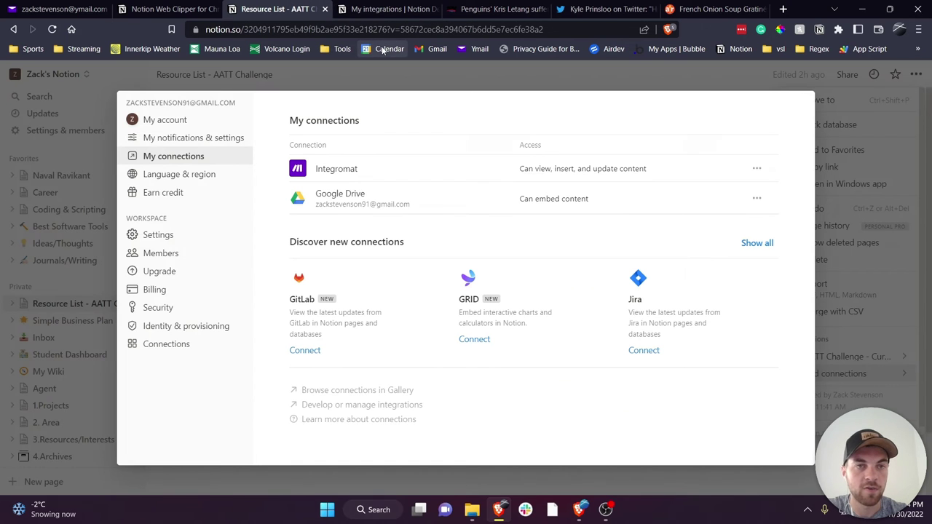
pyautogui.click(709, 68)
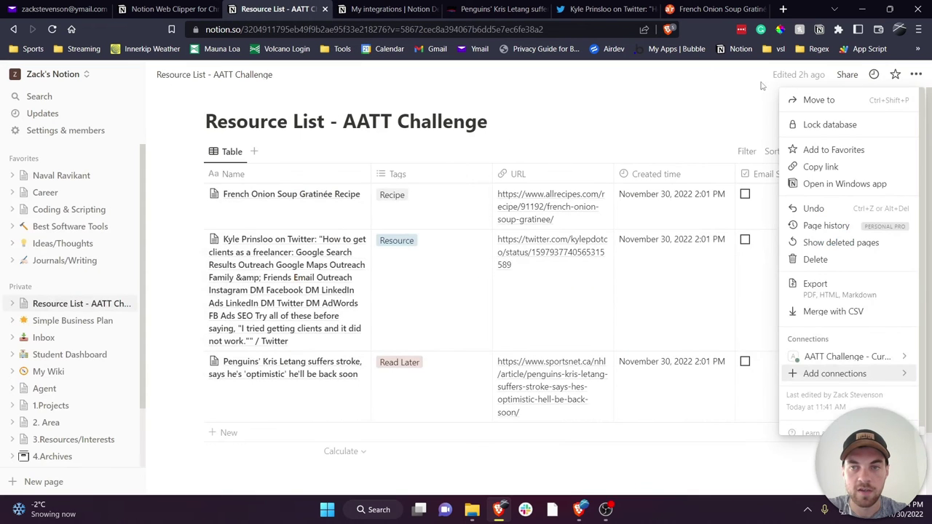
pyautogui.click(726, 86)
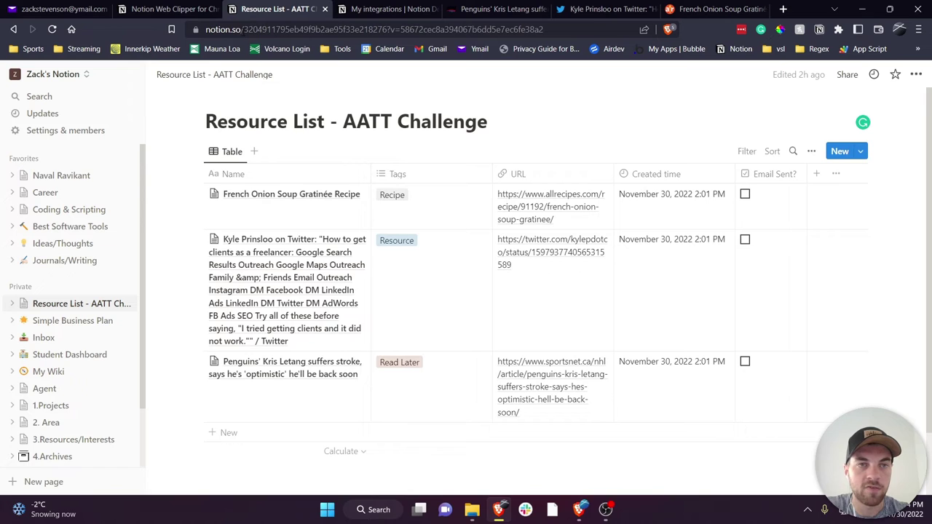
# - Select the database ID in the Resource List page's URL, from after notion.so/ up to the ?v= part
pyautogui.moveTo(243, 29); pyautogui.dragTo(319, 29)
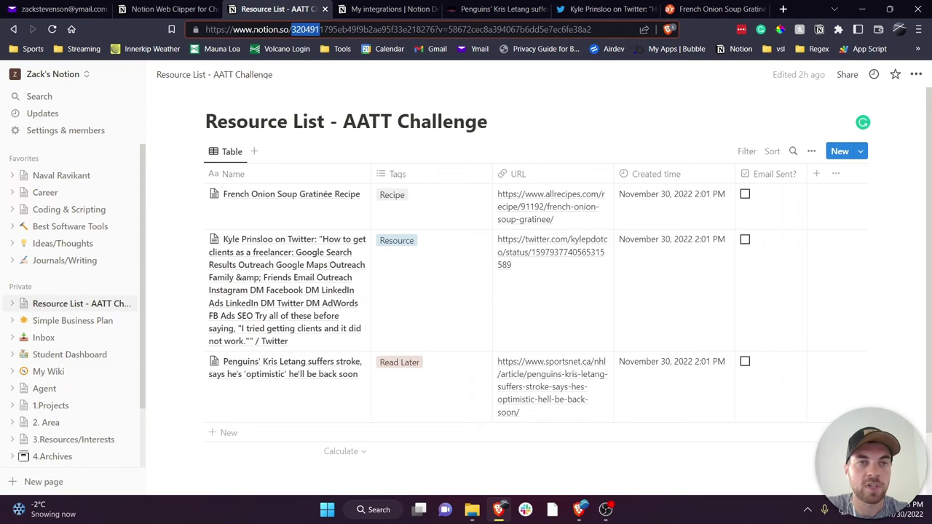
pyautogui.click(296, 29)
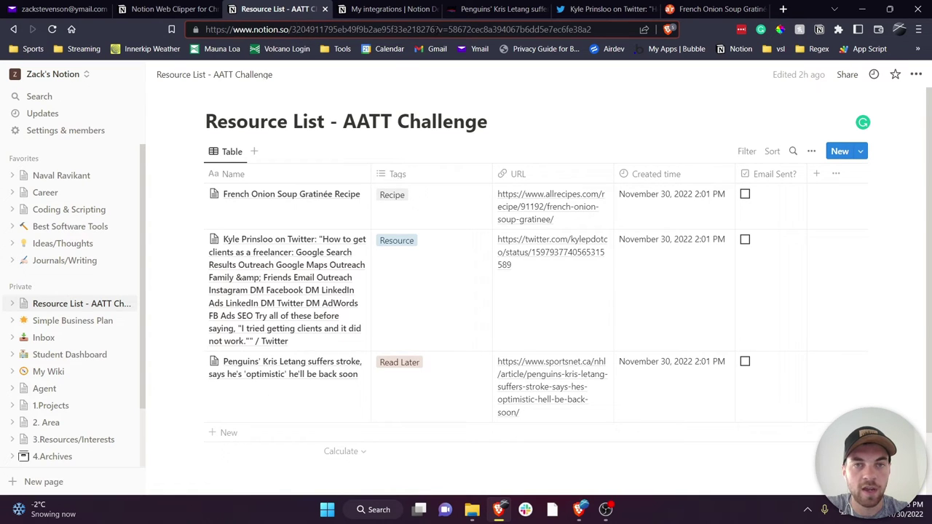
pyautogui.moveTo(398, 29); pyautogui.dragTo(434, 29)
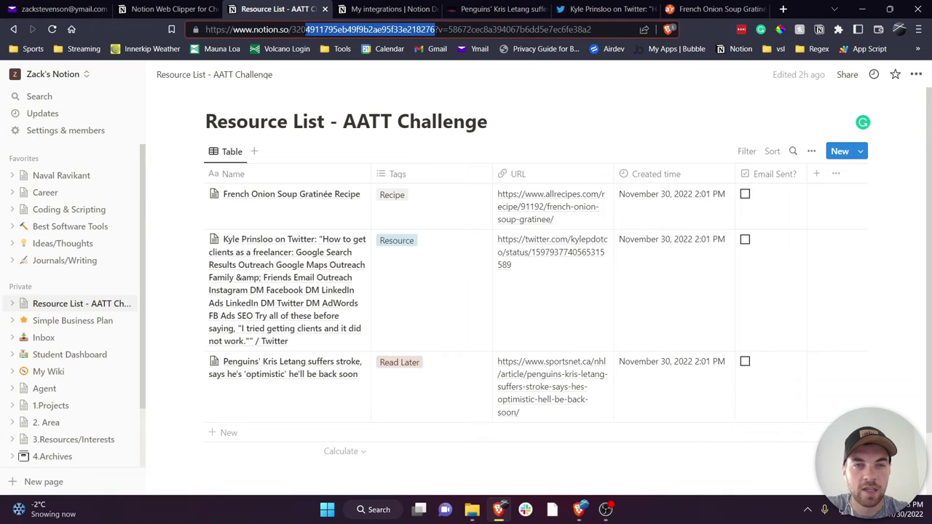
pyautogui.hotkey('shift', 'Left')
pyautogui.hotkey('shift', 'Left')
pyautogui.hotkey('shift', 'Left')
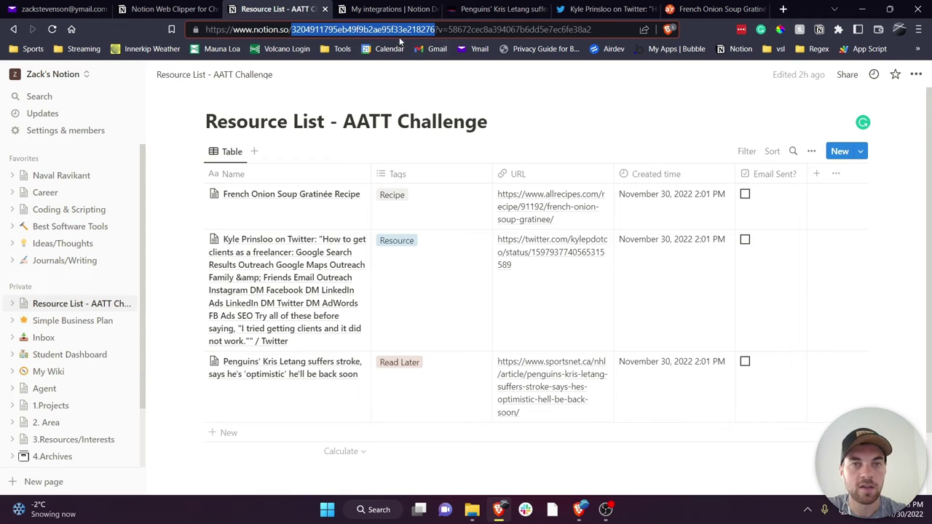
# - Return to Make and confirm the Notion module's settings with the selected database and a limit of 10
pyautogui.hotkey('alt', 'Tab')
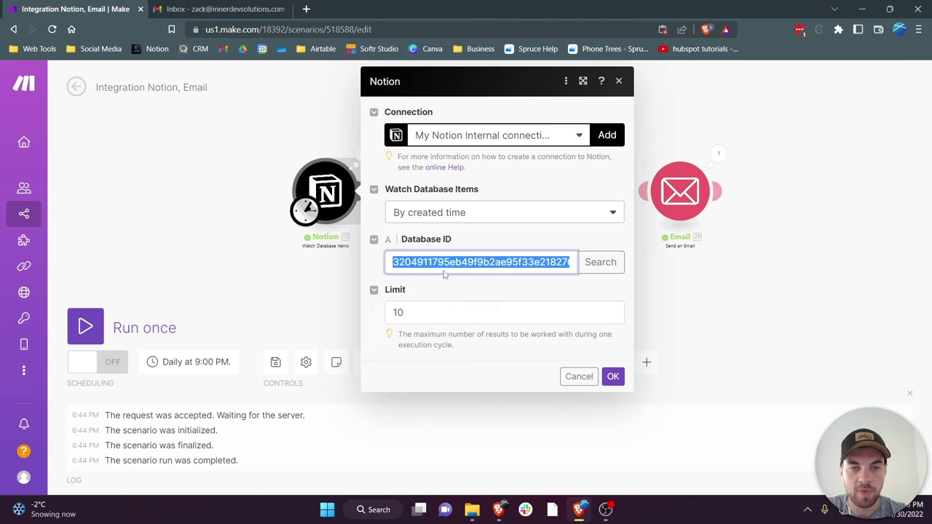
pyautogui.click(427, 322)
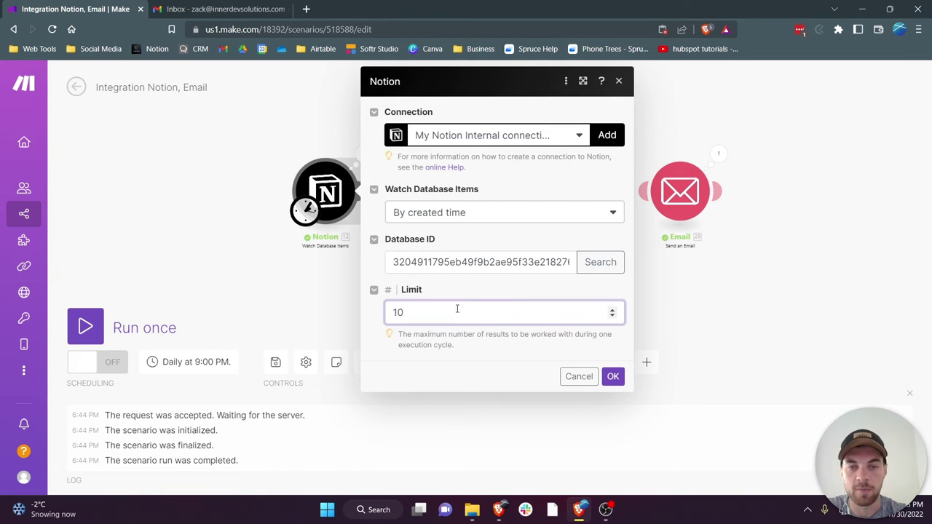
pyautogui.click(613, 376)
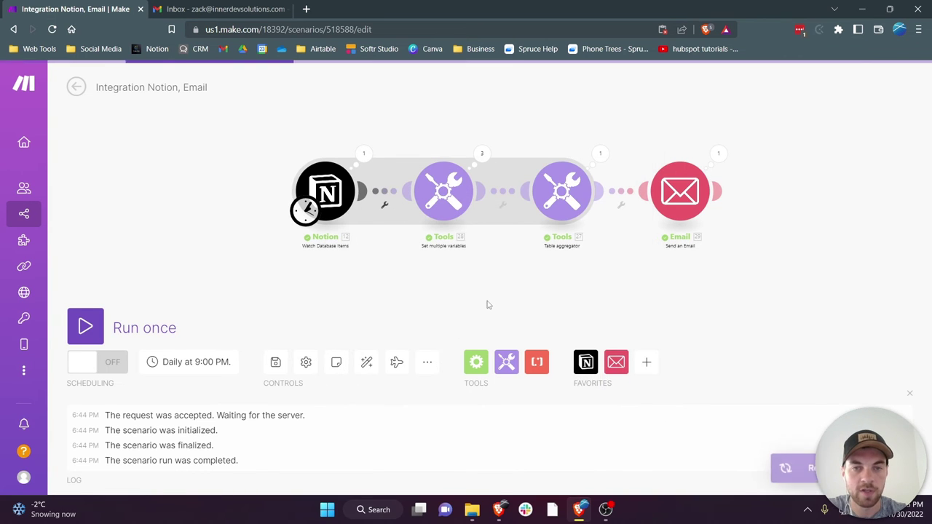
# - Open the Set multiple variables module and compare its Name and URL variables with the Notion database's columns
pyautogui.click(437, 200)
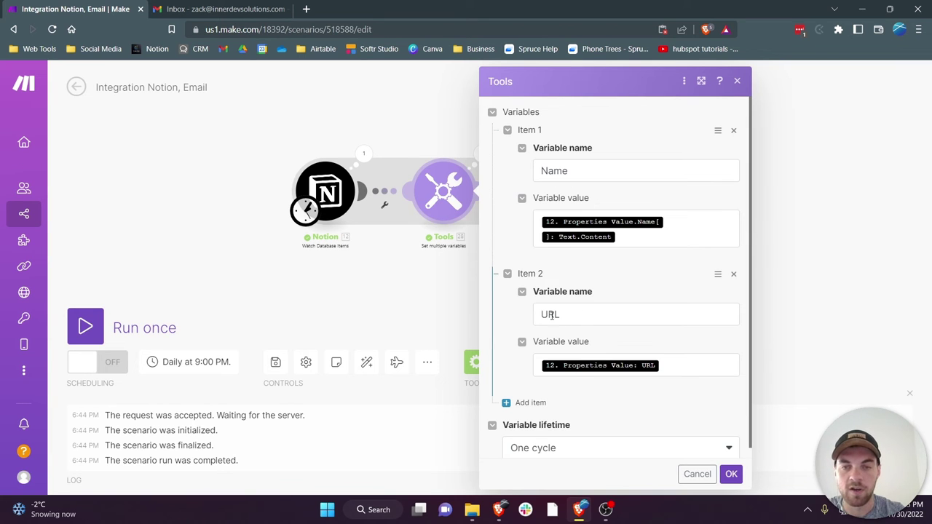
pyautogui.hotkey('alt', 'Tab')
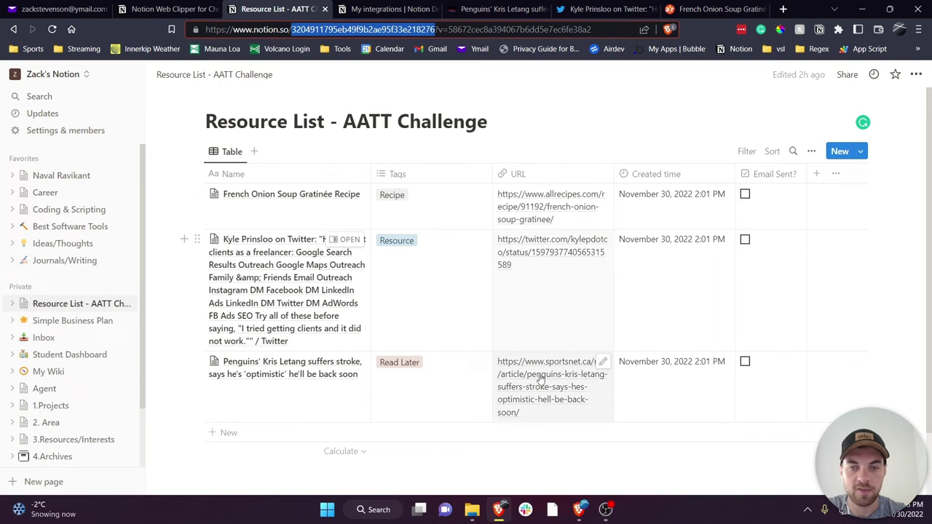
pyautogui.hotkey('alt', 'Tab')
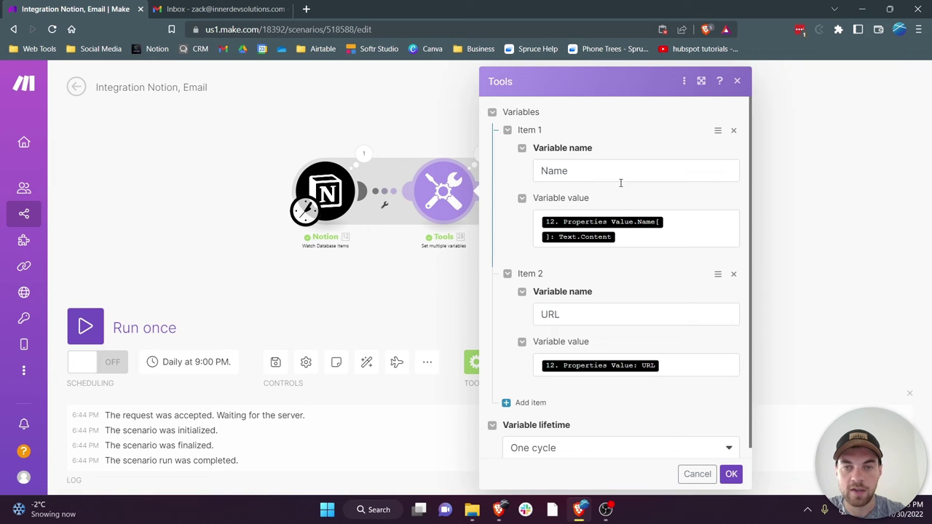
# - Examine the Notion properties available for mapping to the Name variable's value, and confirm the Set multiple variables module's settings
pyautogui.click(645, 236)
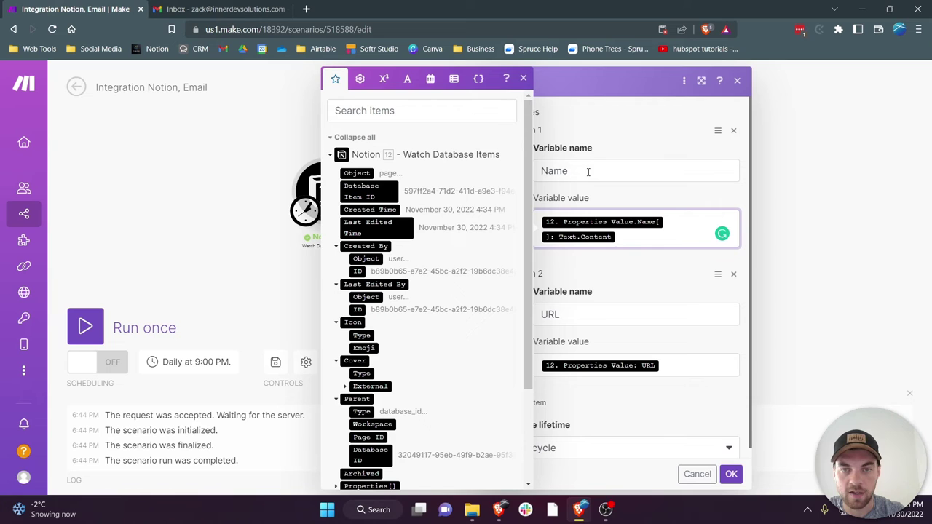
pyautogui.scroll(-3, 452, 254)
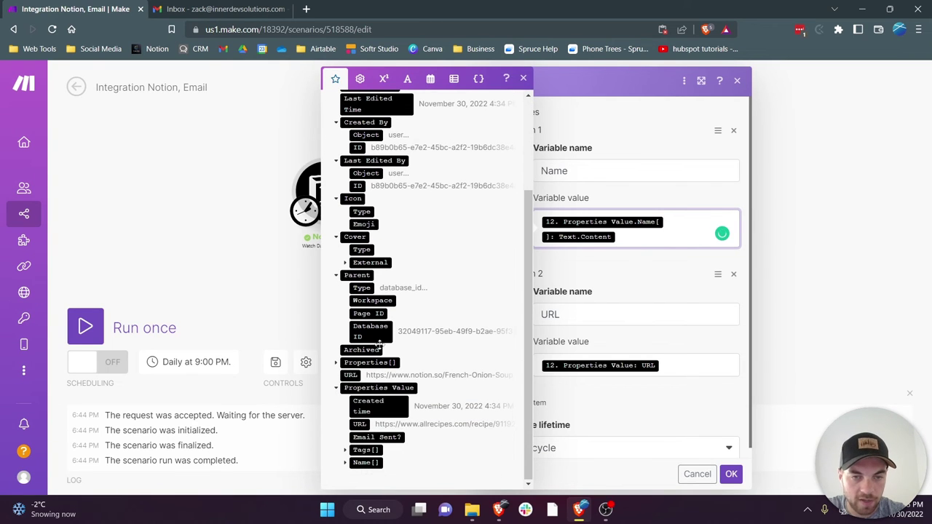
pyautogui.click(337, 363)
pyautogui.scroll(-2, 346, 389)
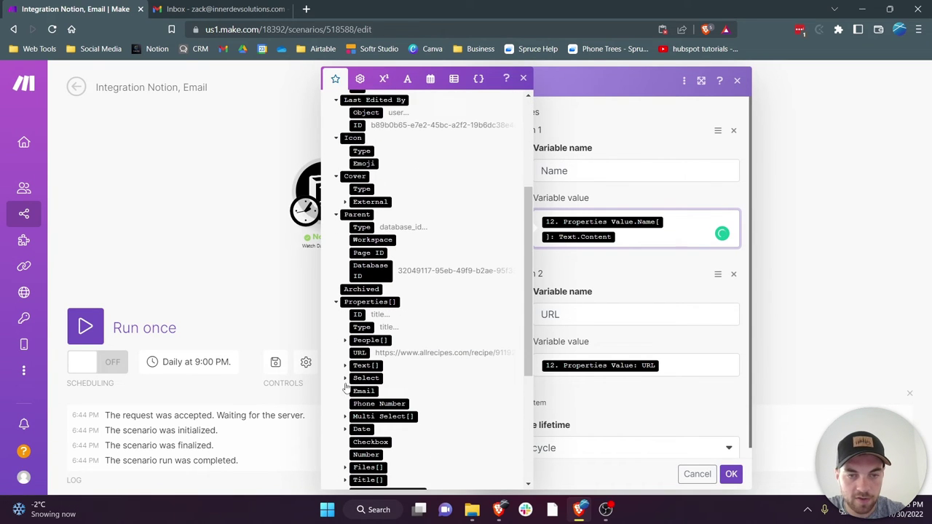
pyautogui.scroll(-4, 346, 388)
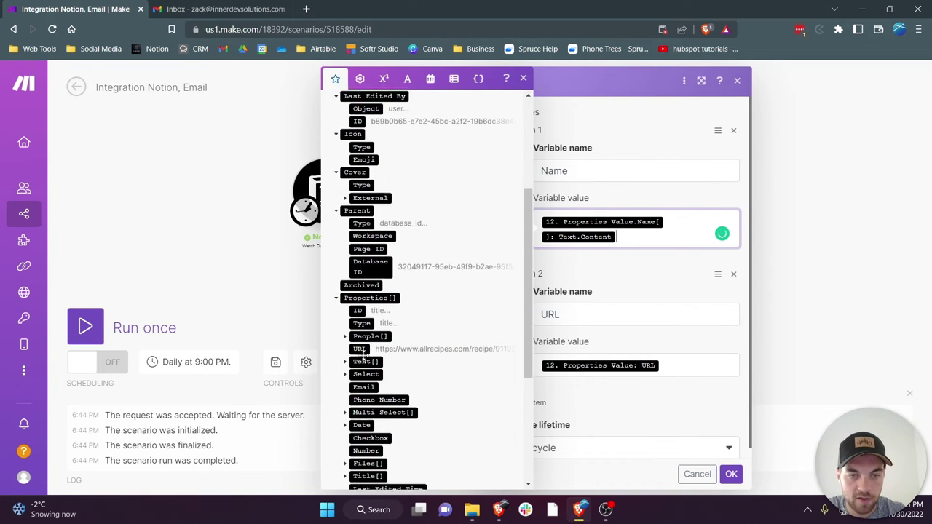
pyautogui.click(650, 280)
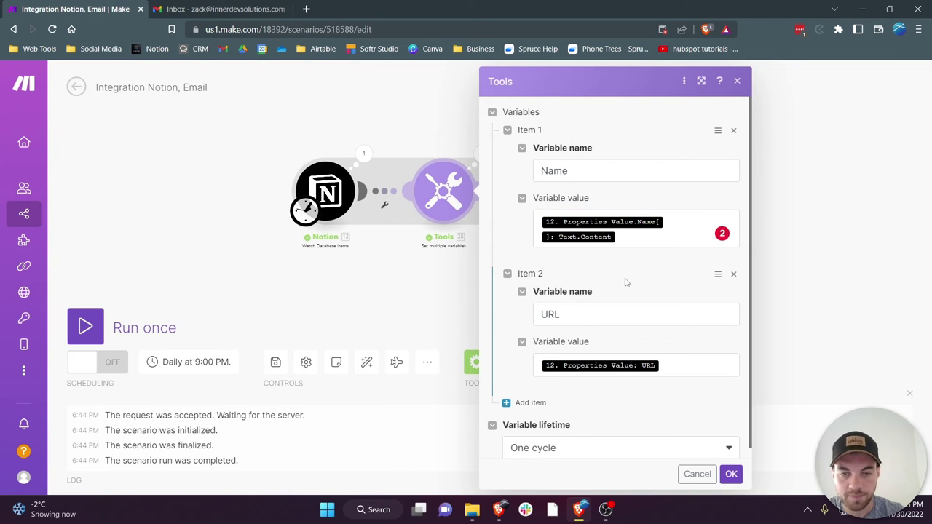
pyautogui.scroll(-1, 641, 306)
pyautogui.click(730, 474)
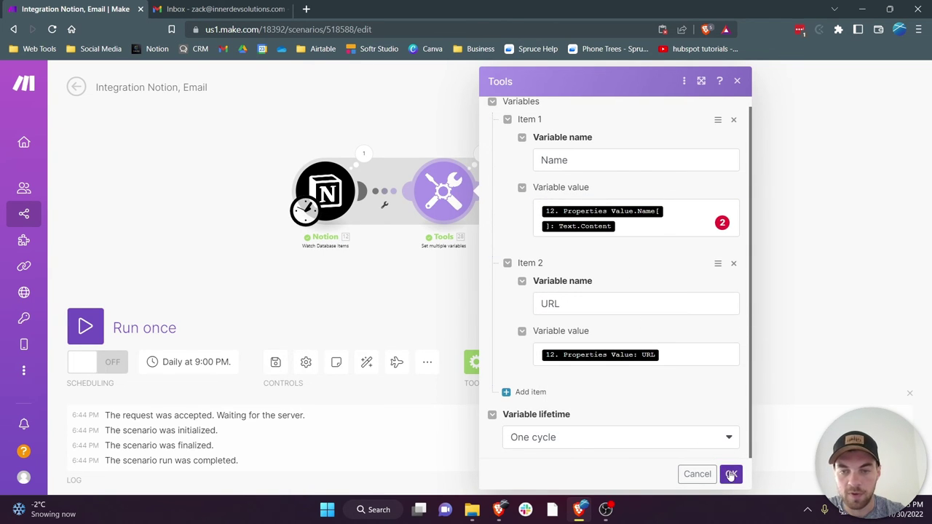
# - Review the Table aggregator's Name and URL fields, its - column separator and its <br> row separator, and confirm the settings
pyautogui.click(570, 200)
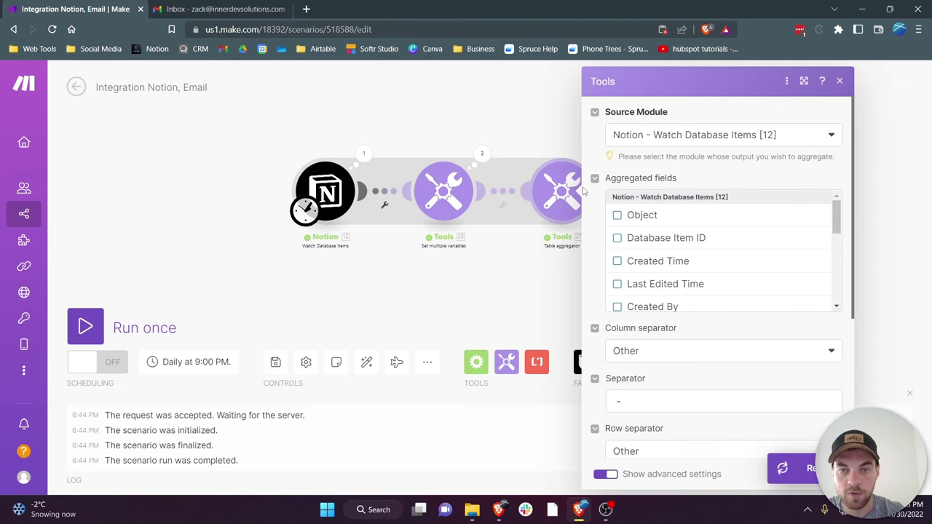
pyautogui.moveTo(841, 213); pyautogui.dragTo(843, 319)
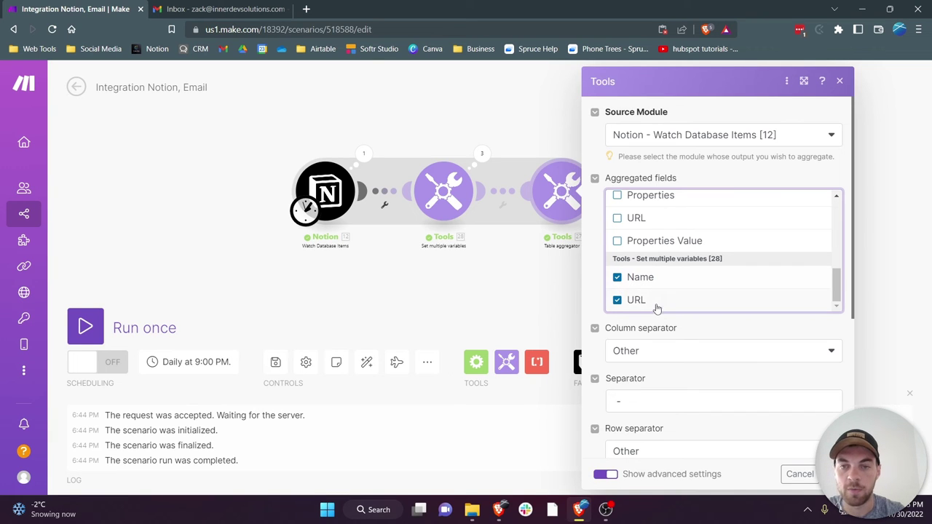
pyautogui.scroll(-1, 664, 314)
pyautogui.scroll(-2, 665, 314)
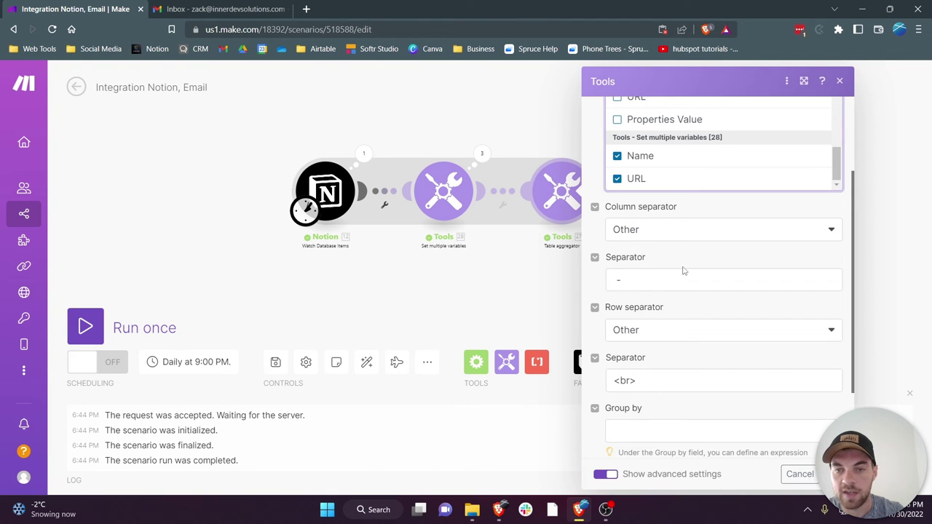
pyautogui.scroll(-2, 683, 271)
pyautogui.scroll(-1, 650, 276)
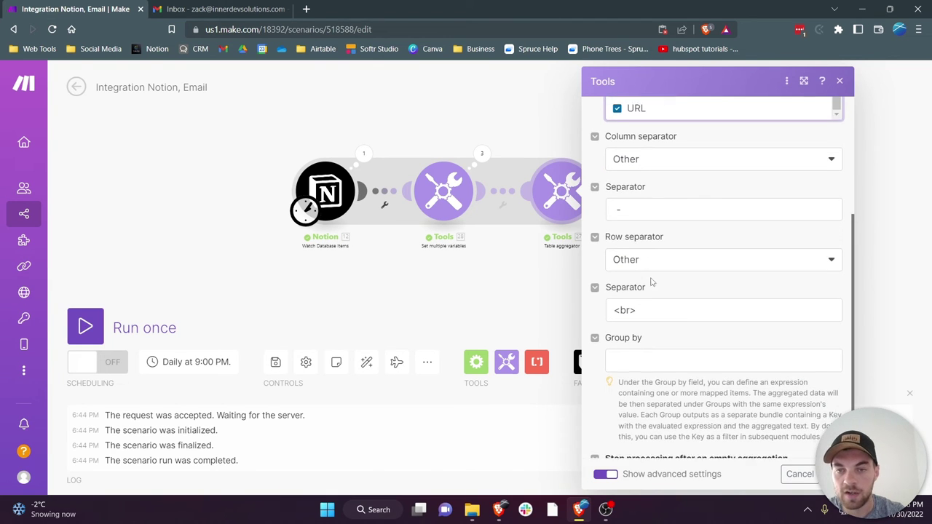
pyautogui.click(643, 273)
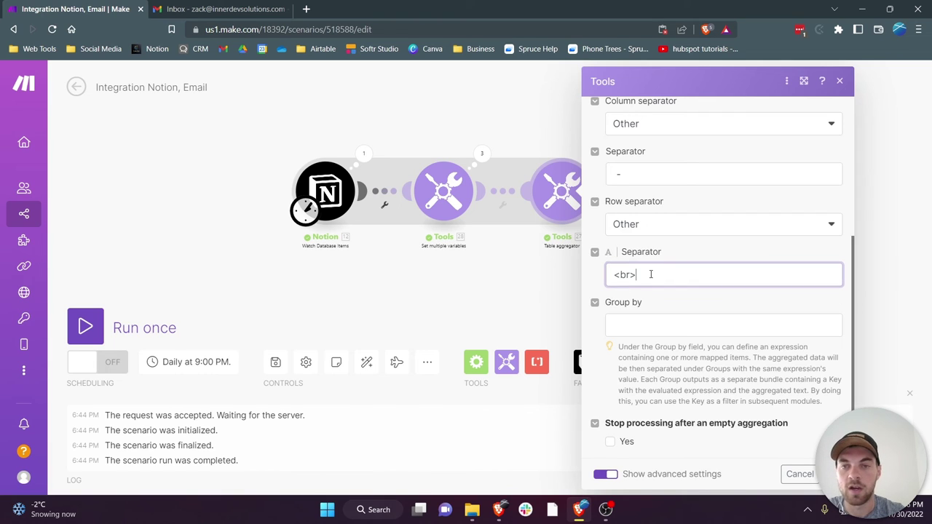
pyautogui.moveTo(673, 275); pyautogui.dragTo(607, 275)
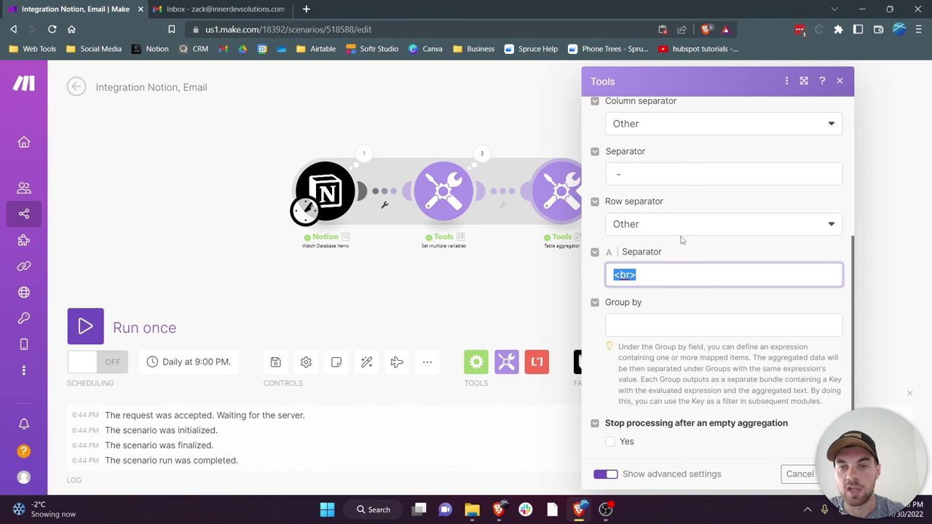
pyautogui.click(833, 474)
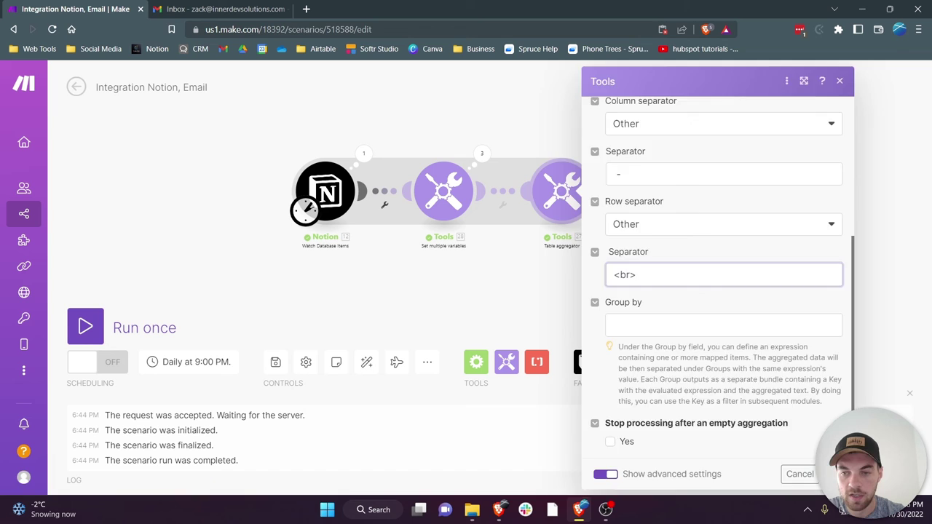
# - Review the Email module's recipient, subject, HTML content type and content mapped from the Table aggregator, and close its settings
pyautogui.click(683, 202)
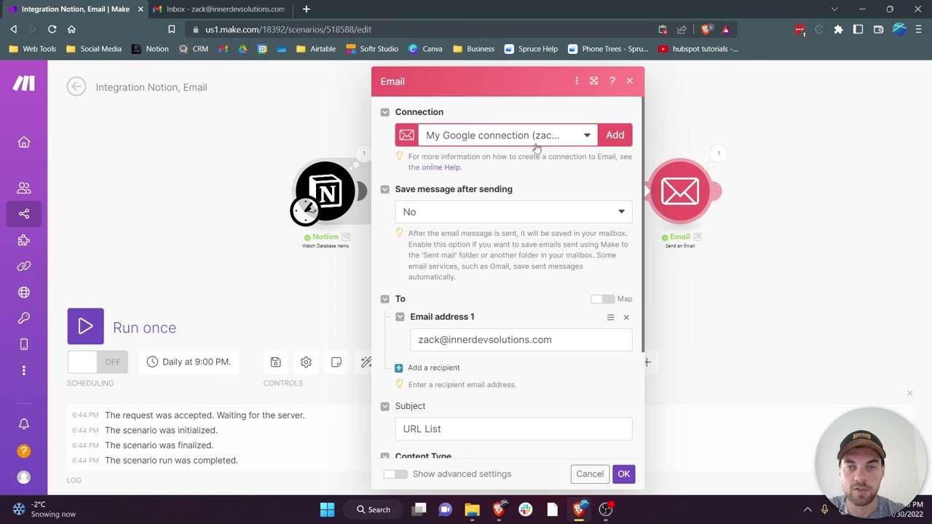
pyautogui.scroll(-2, 454, 226)
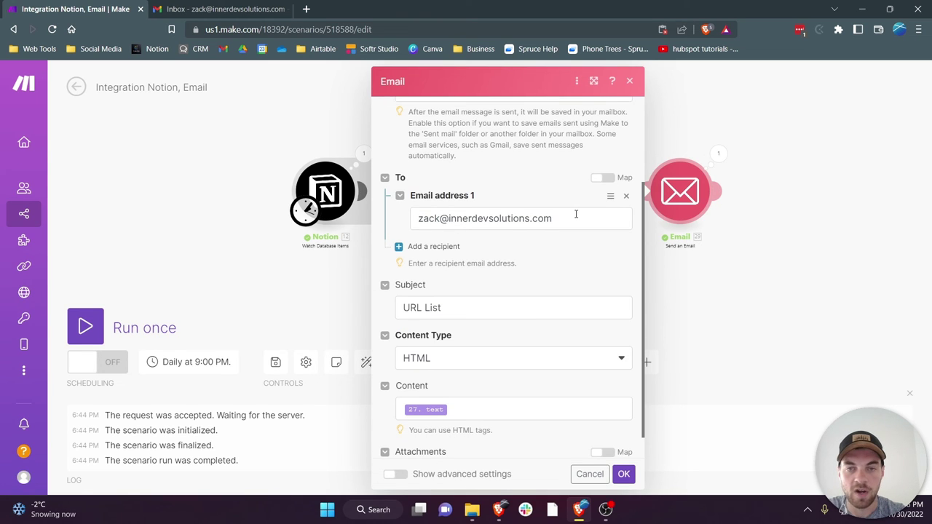
pyautogui.moveTo(575, 214); pyautogui.dragTo(414, 218)
pyautogui.click(554, 225)
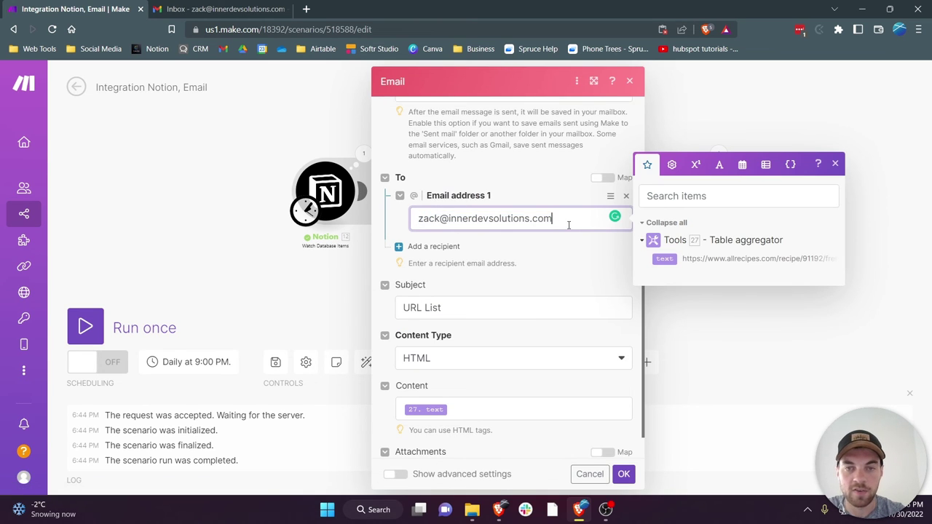
pyautogui.scroll(-1, 471, 269)
pyautogui.click(506, 282)
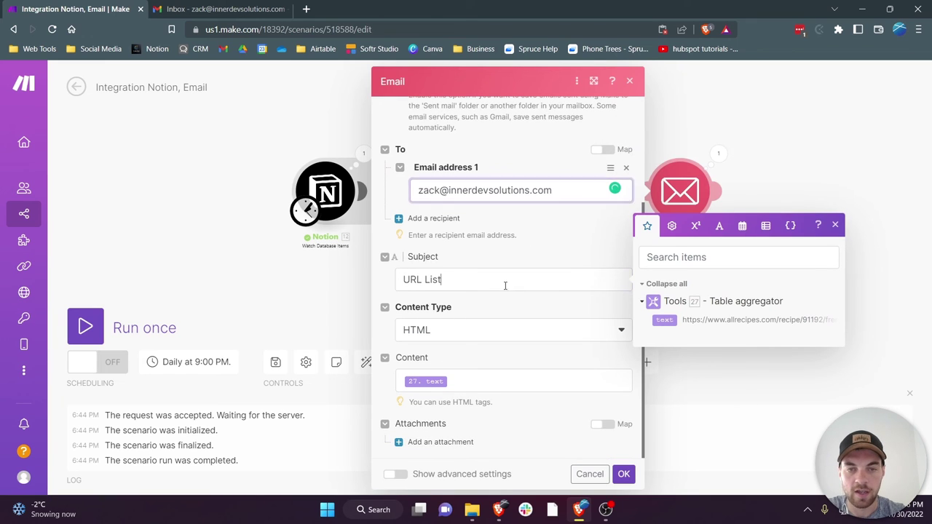
pyautogui.hotkey('shift', 'Left')
pyautogui.hotkey('shift', 'Left')
pyautogui.hotkey('shift', 'Left')
pyautogui.hotkey('shift', 'Left')
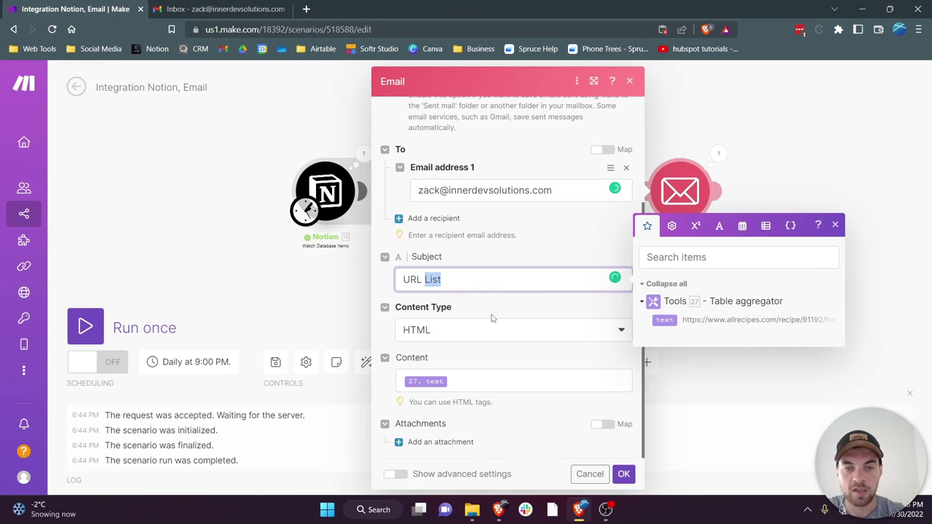
pyautogui.click(488, 385)
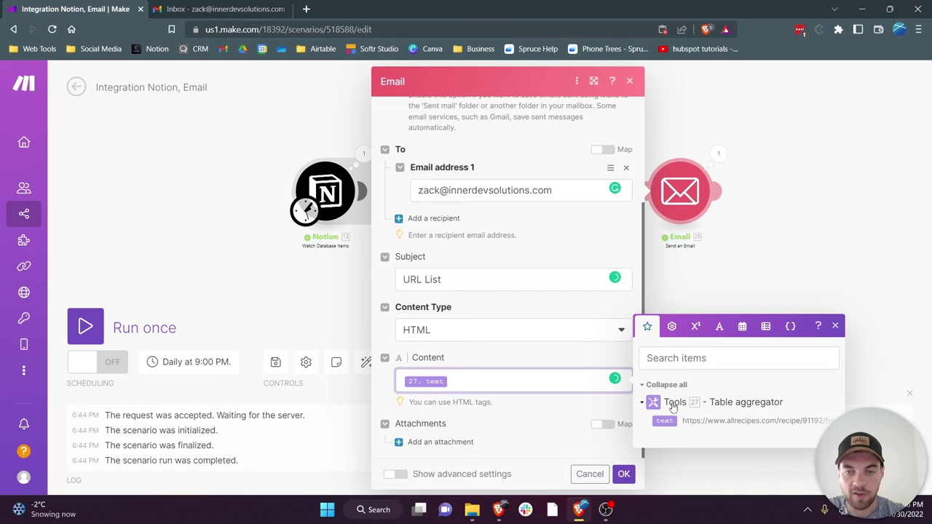
pyautogui.click(729, 294)
# - Set the Notion Watch Database Items module to start from All items
pyautogui.rightClick(361, 211)
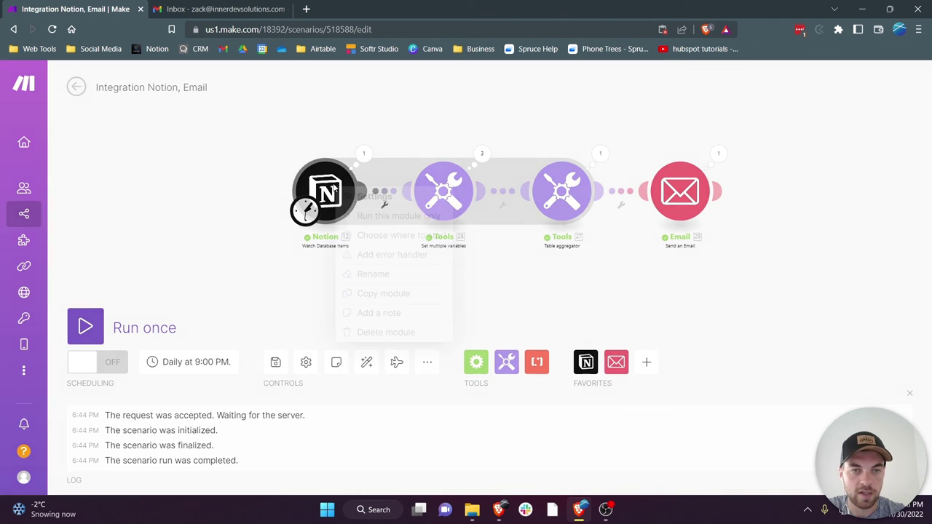
pyautogui.click(373, 235)
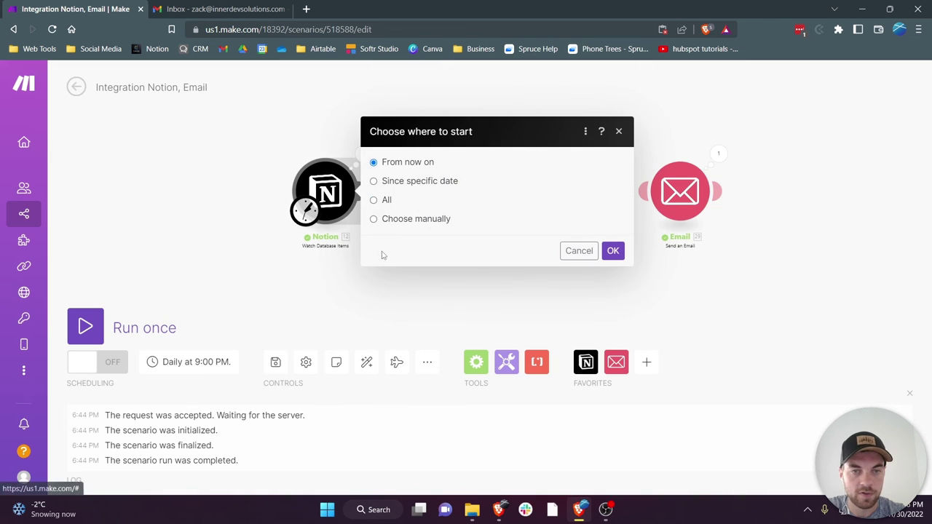
pyautogui.click(375, 200)
pyautogui.click(613, 251)
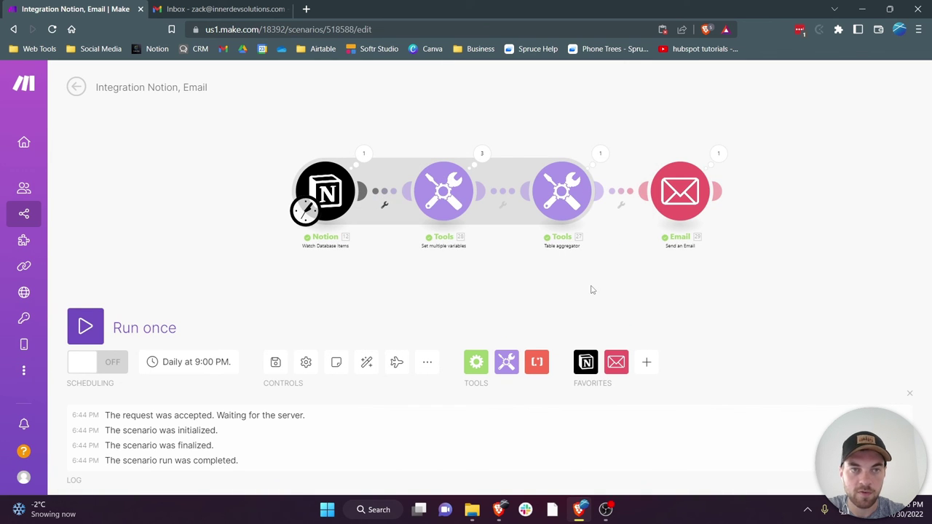
# - Check the resource list's links in Notion, return to Make and run the scenario once
pyautogui.hotkey('alt', 'Tab')
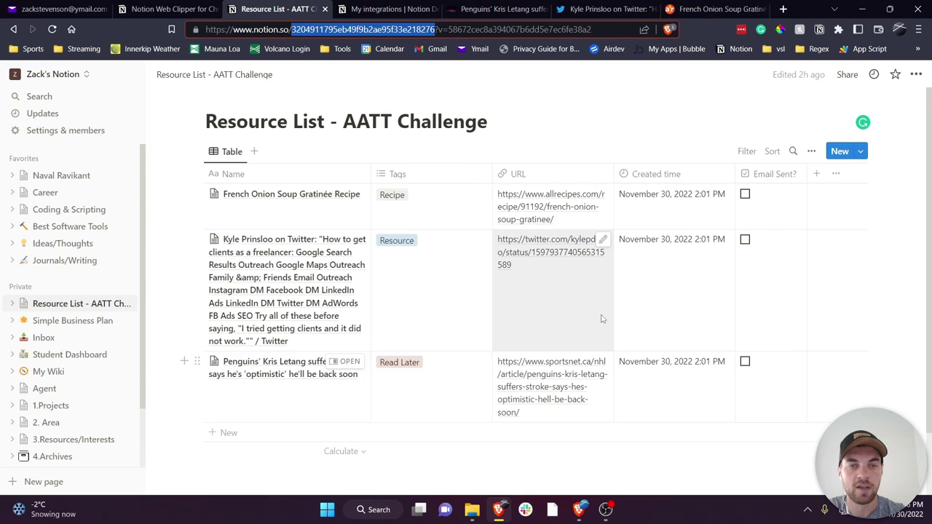
pyautogui.hotkey('alt', 'Tab')
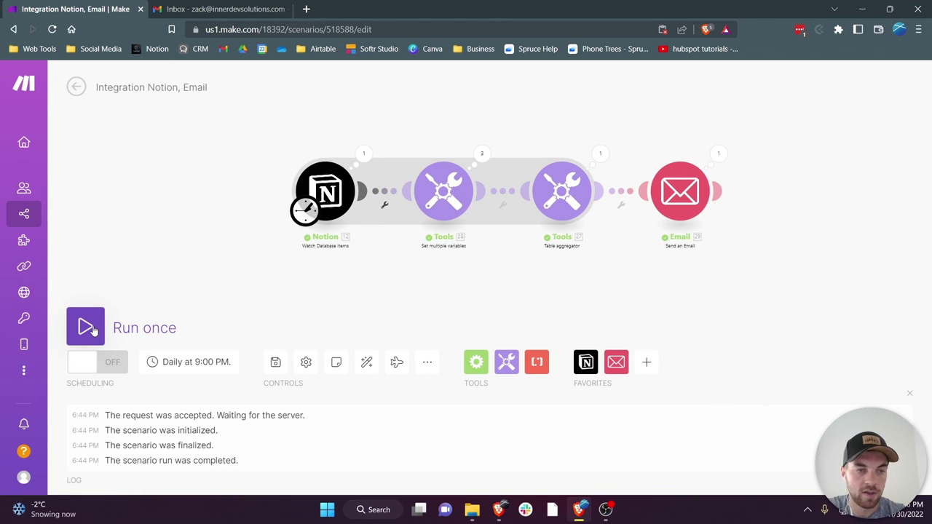
pyautogui.click(85, 328)
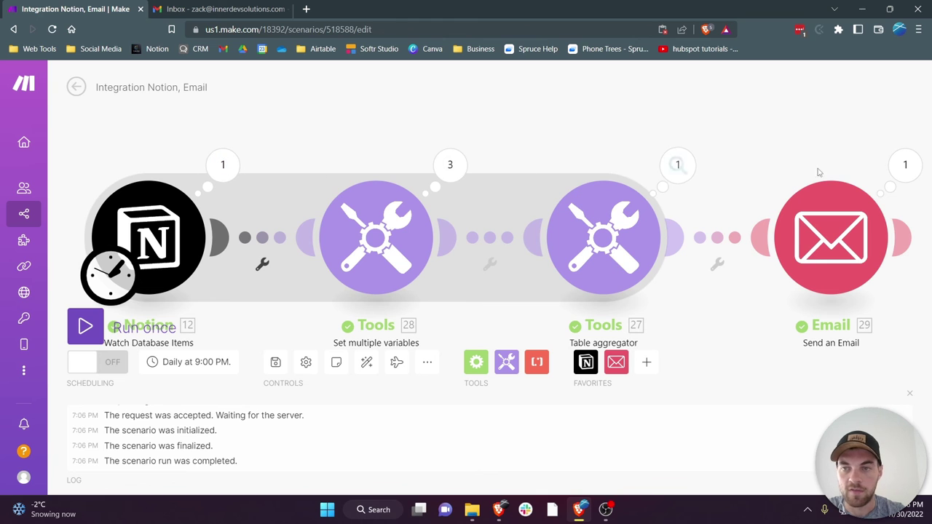
# - Switch to Gmail, open the URL List email, test its Twitter link and examine the link titles in the message
pyautogui.click(233, 9)
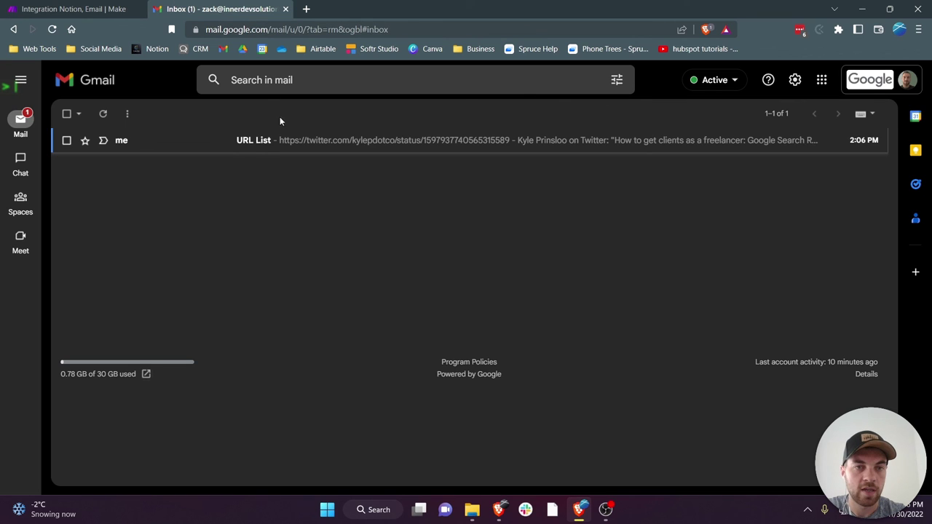
pyautogui.click(272, 148)
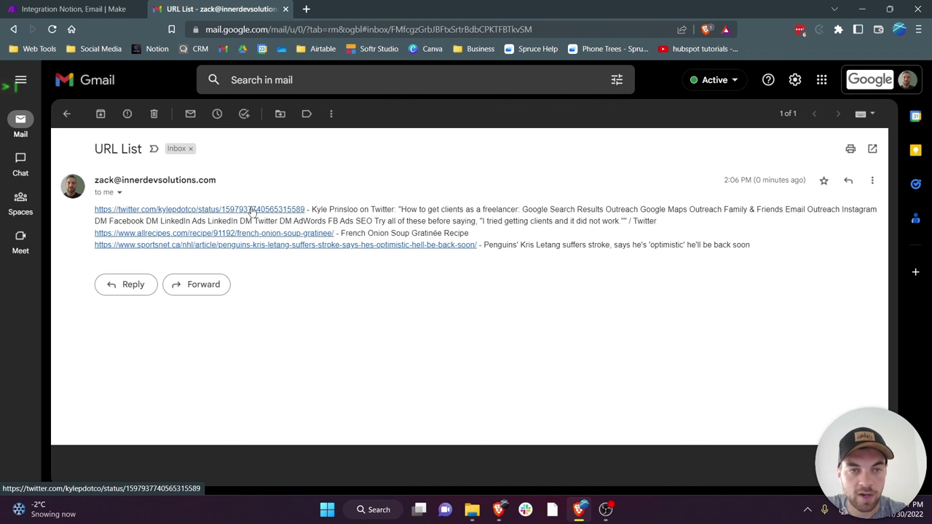
pyautogui.click(248, 209)
pyautogui.click(268, 5)
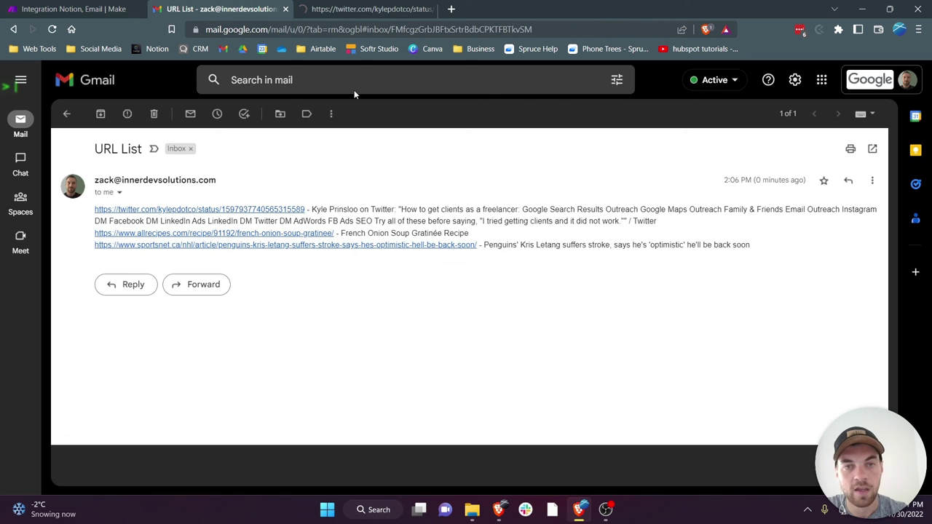
pyautogui.moveTo(311, 209); pyautogui.dragTo(720, 209)
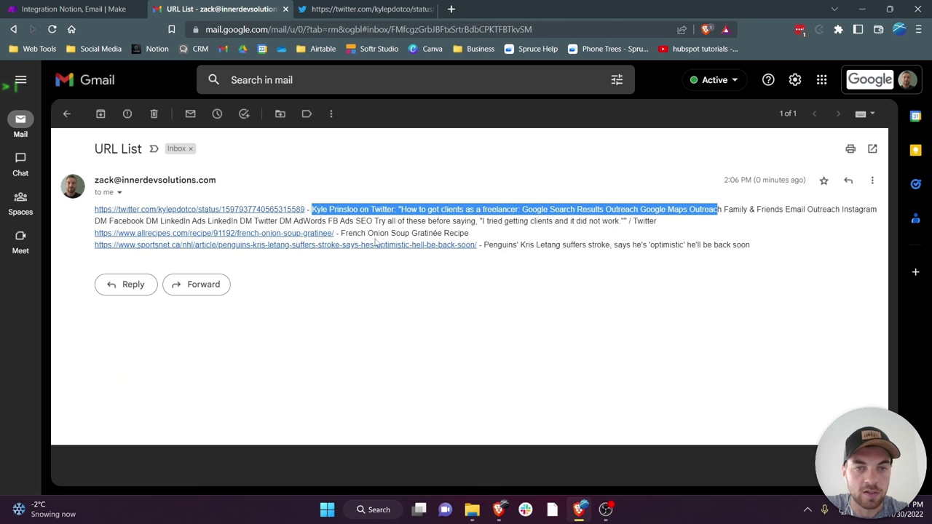
pyautogui.click(446, 232)
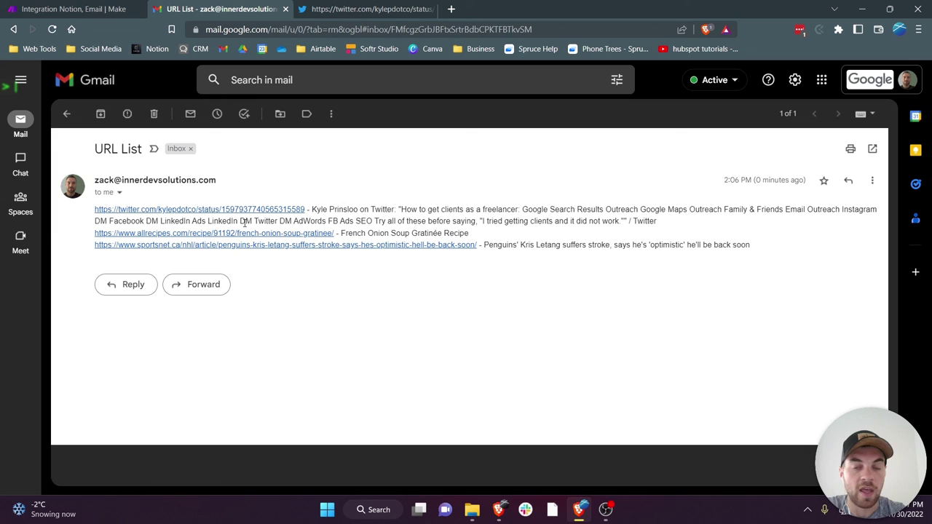